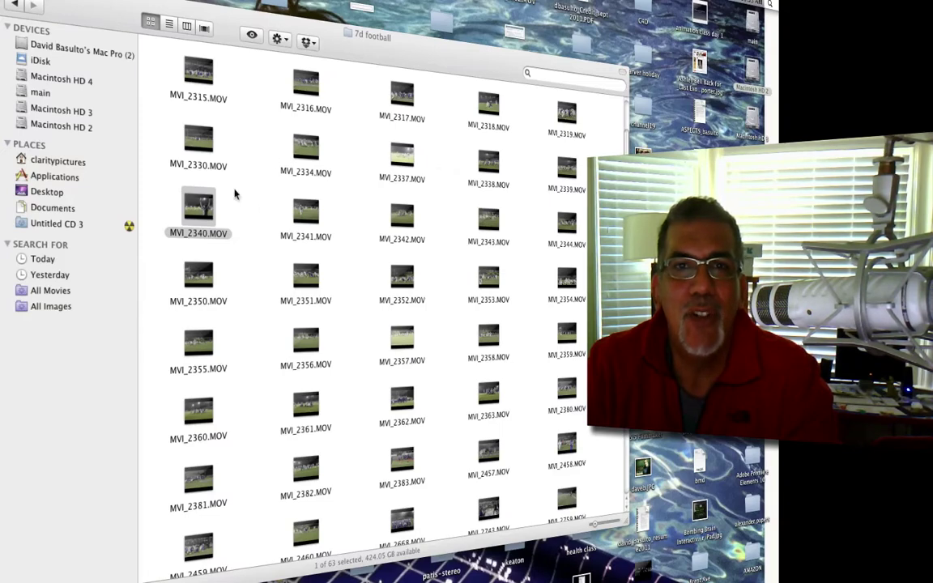
Preview the clip MVI_2340.MOV from the 7d football folder in QuickTime Player, scrub through it and close it
click(374, 47)
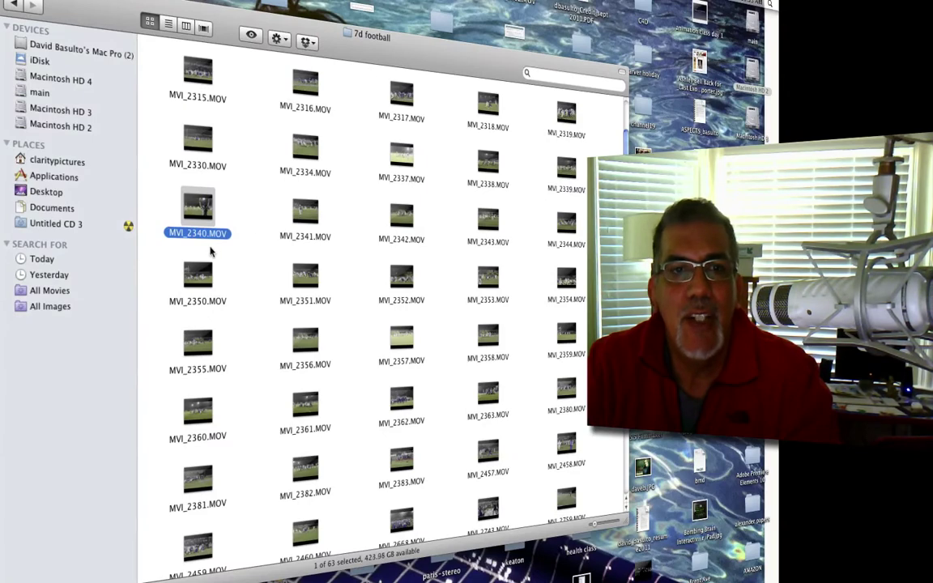
double_click(198, 209)
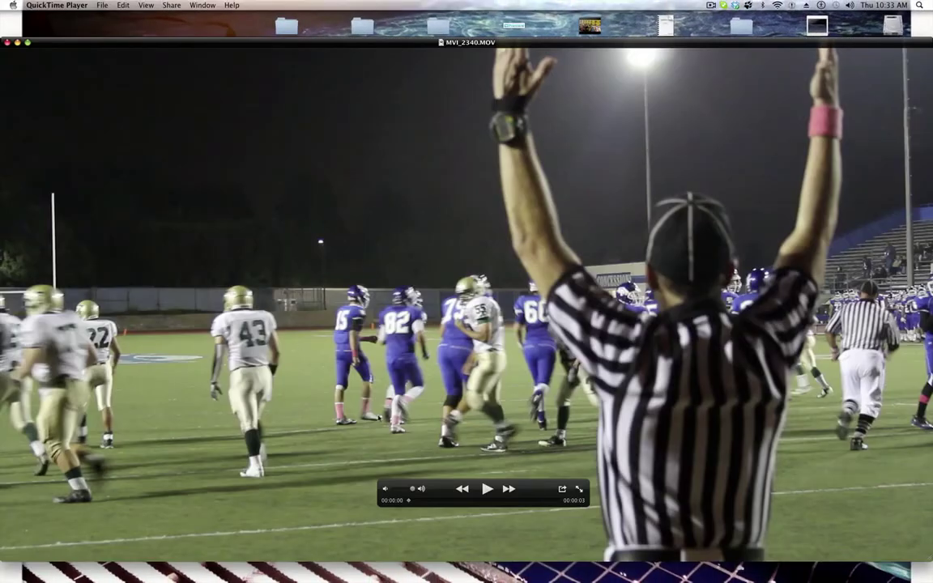
drag(414, 503, 460, 495)
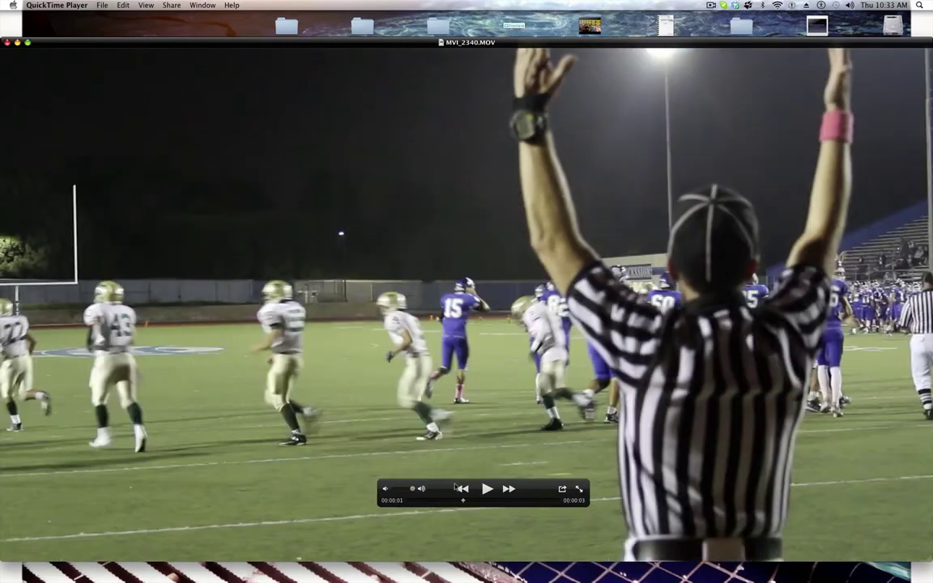
click(7, 43)
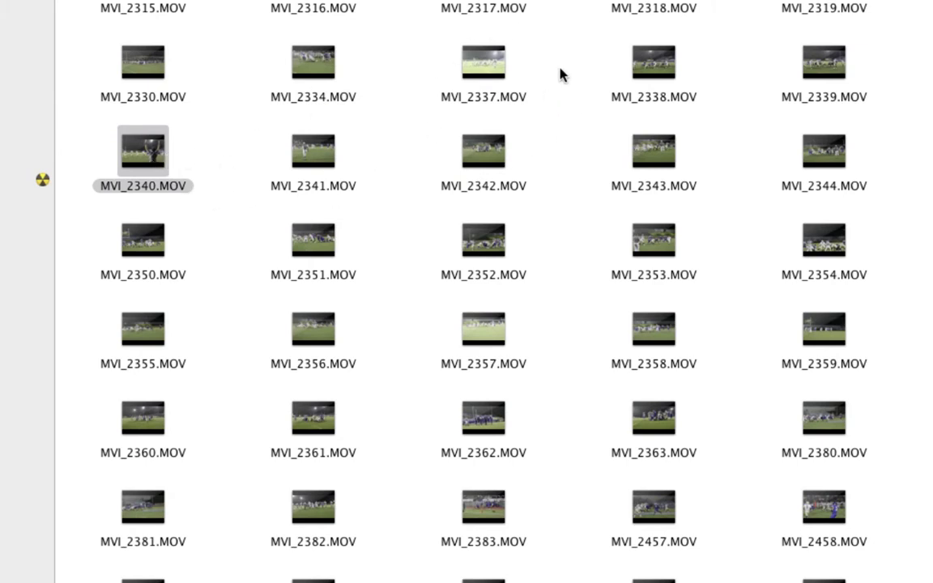
Switch to Adobe Premiere Pro's welcome screen
key(super+Tab)
key(super+Tab)
key(super+Tab)
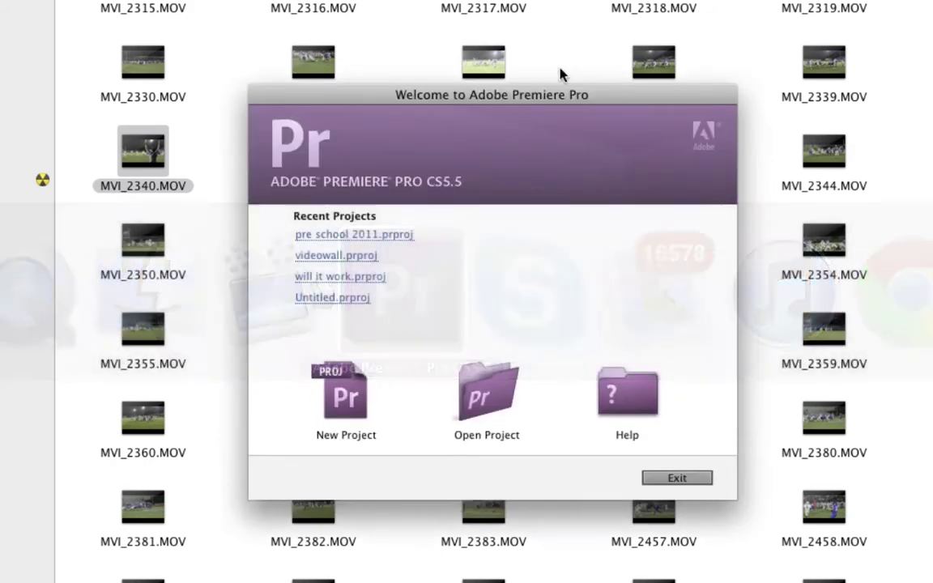
click(337, 404)
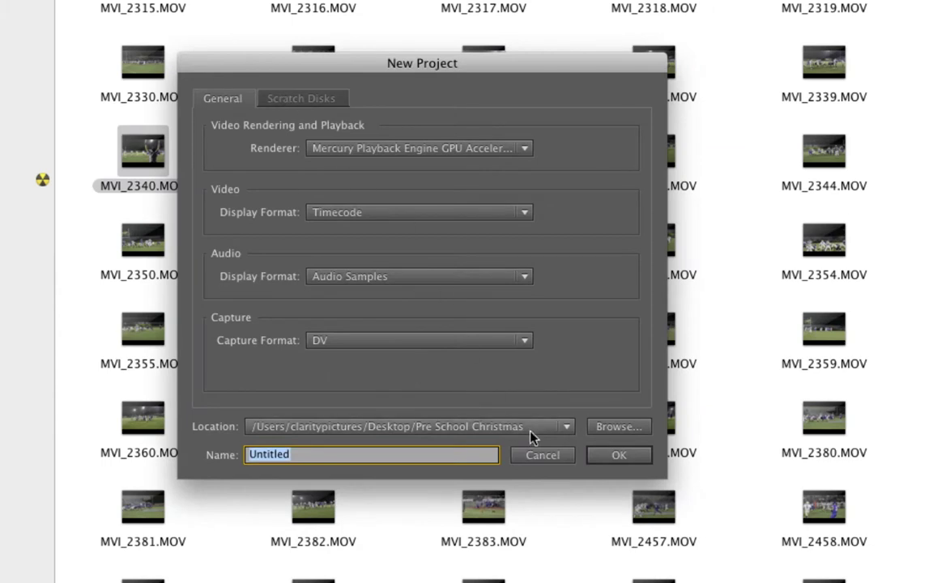
click(542, 455)
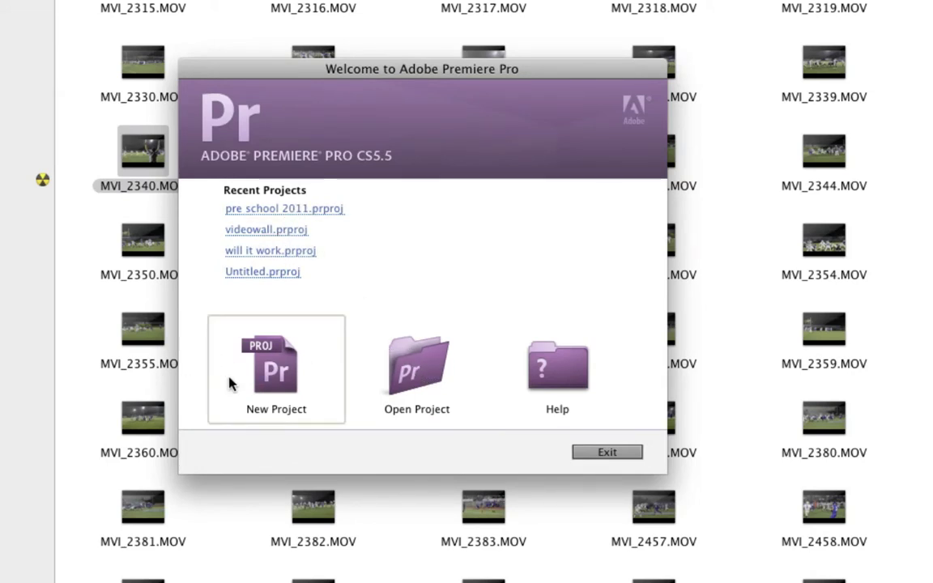
click(444, 383)
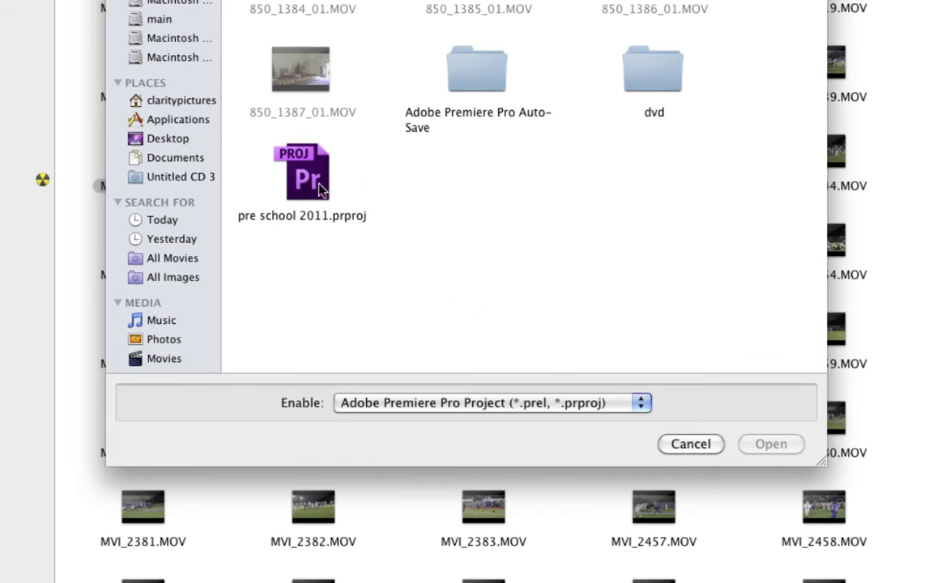
click(701, 452)
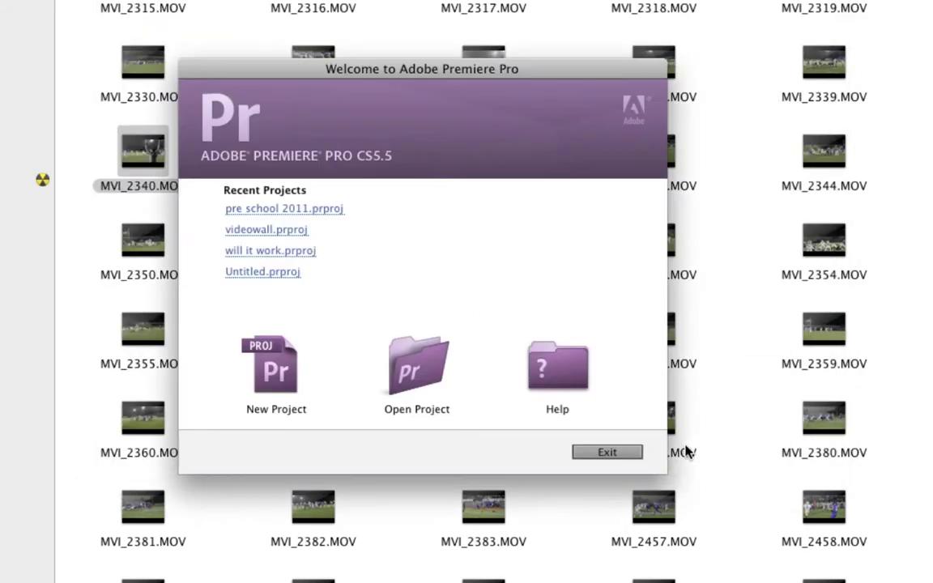
Start a new project and set its location to a new folder named Premiere inside 7d football on Macintosh HD 3
click(273, 368)
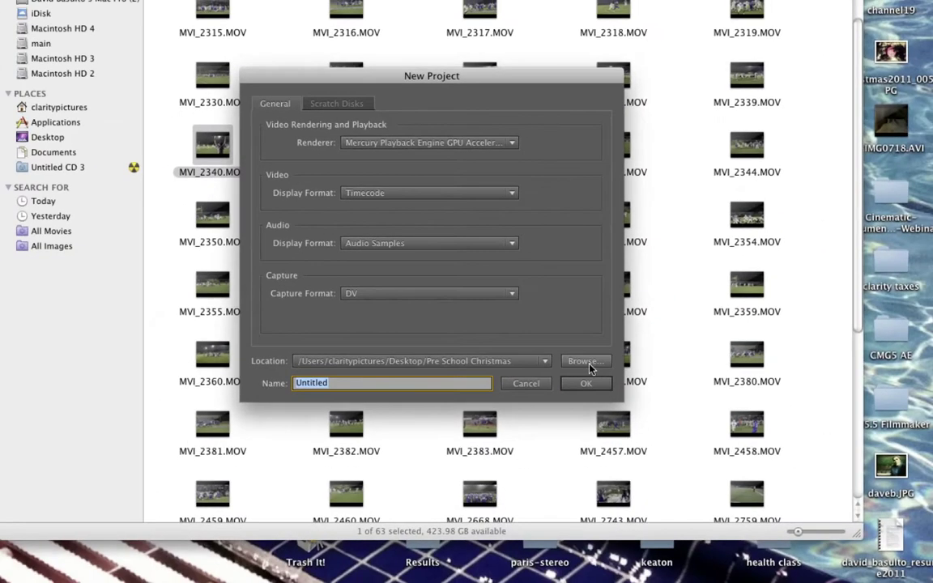
click(619, 426)
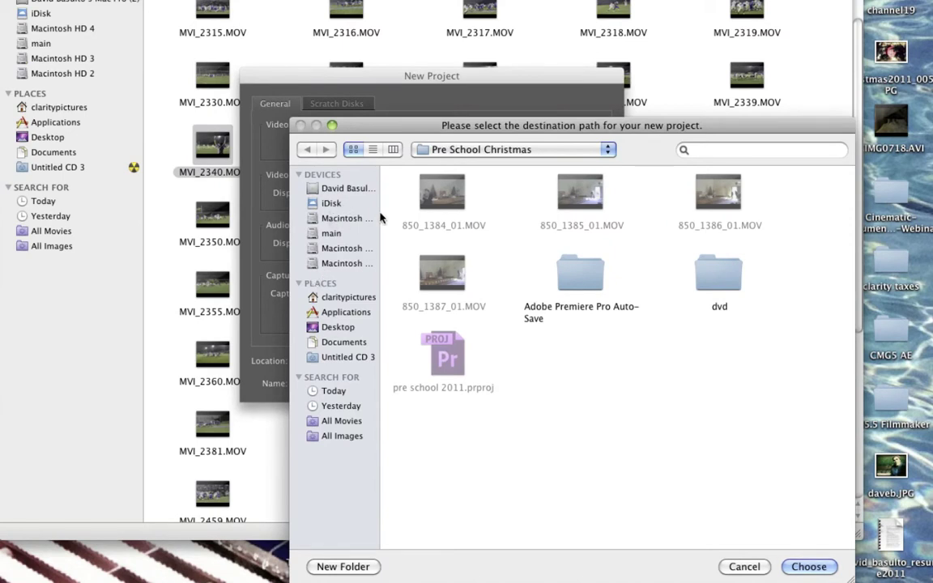
drag(378, 214, 436, 213)
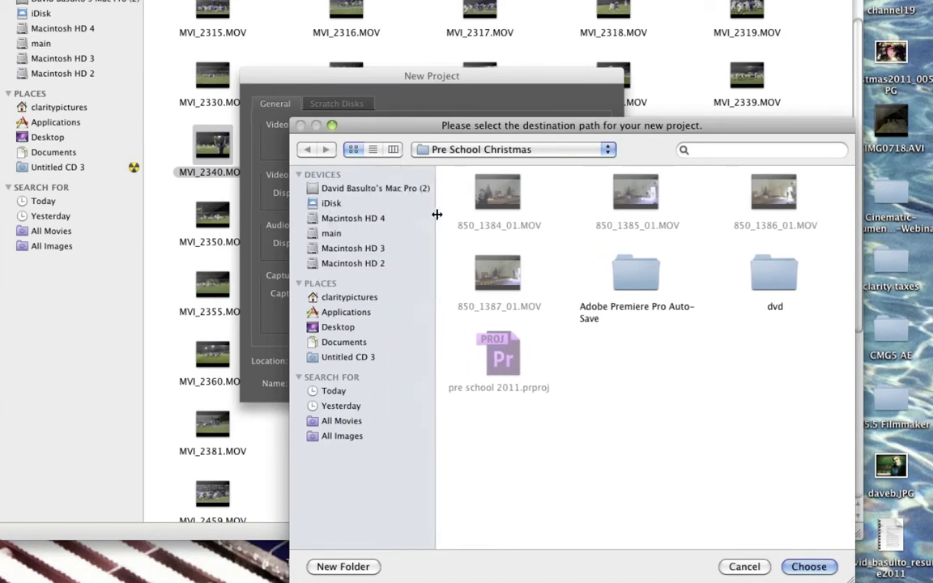
click(352, 248)
double_click(492, 194)
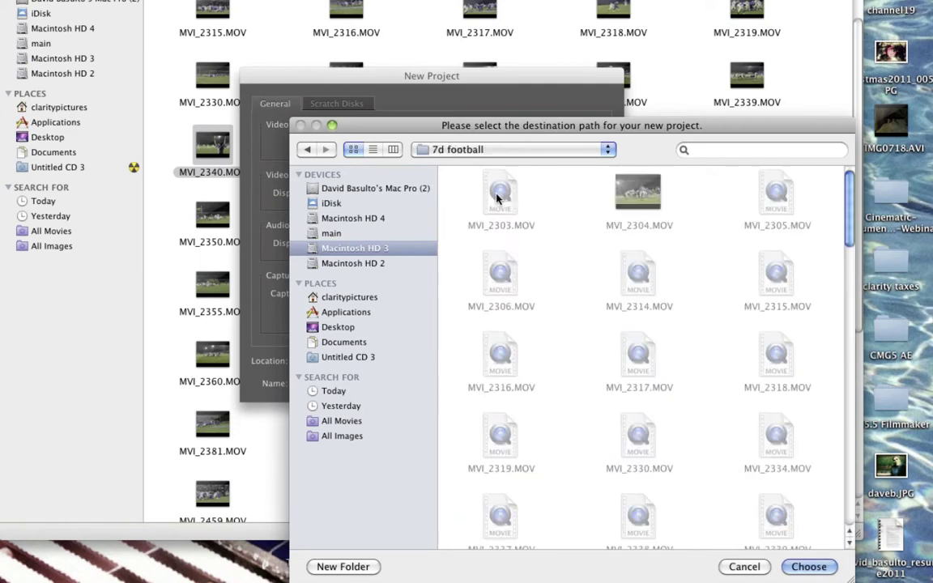
click(343, 566)
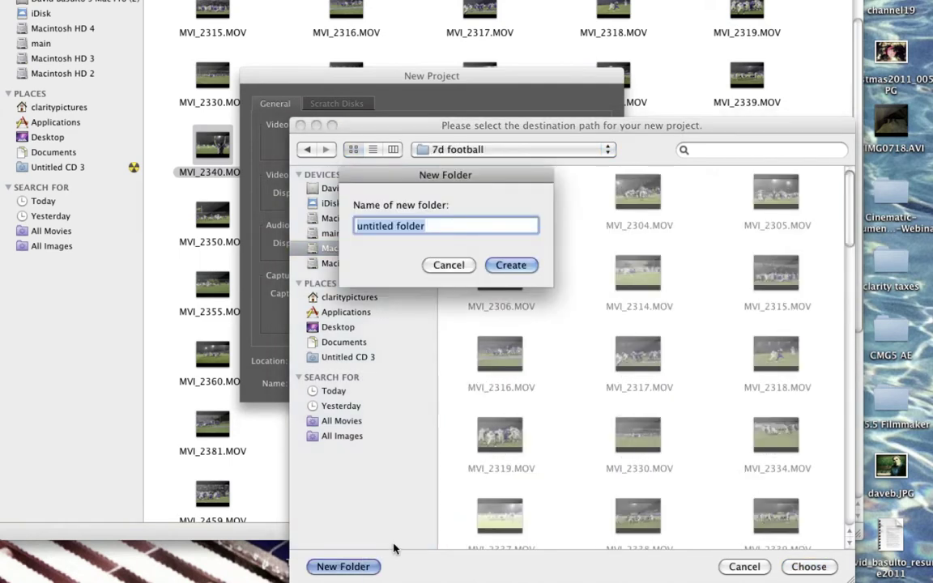
text(Premiere)
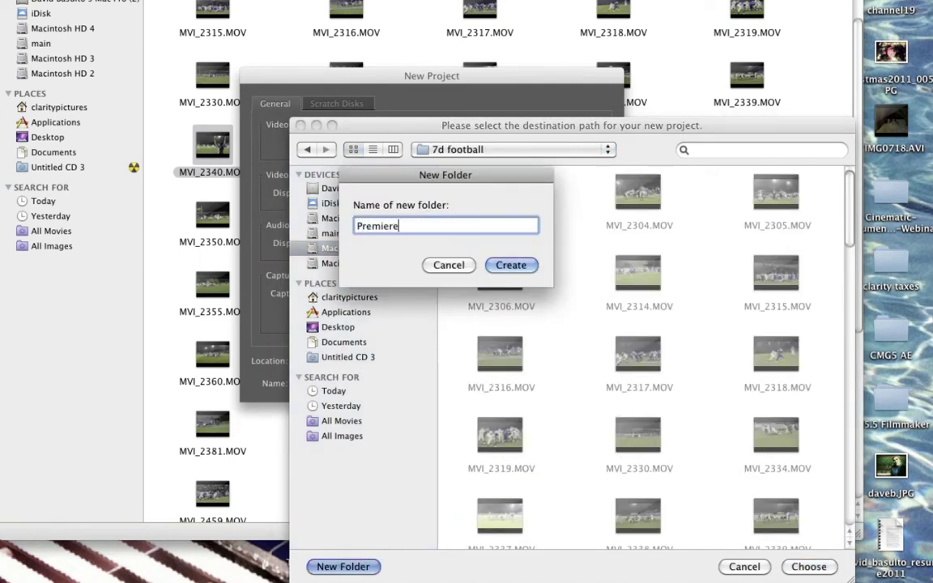
click(508, 266)
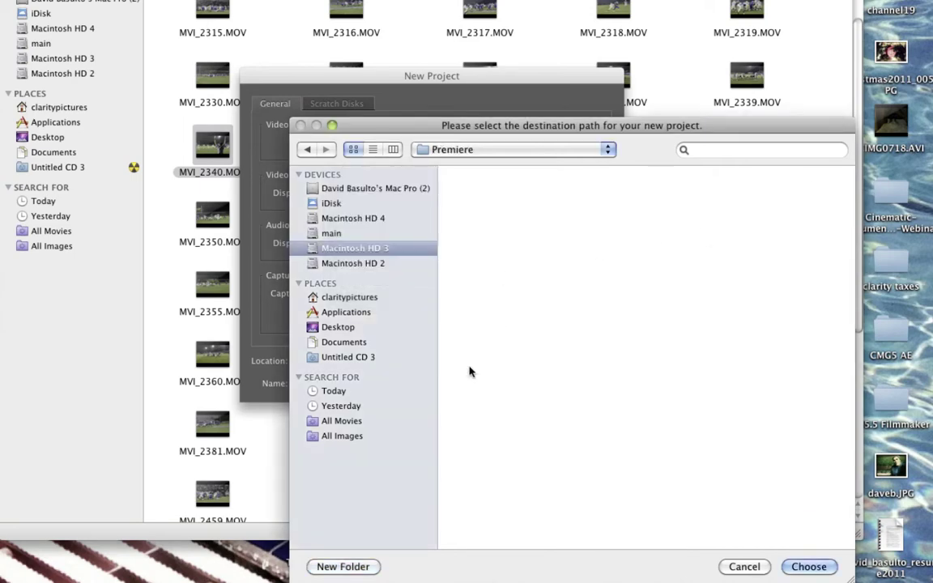
click(808, 566)
Name the project Football 7D and create it after reviewing the scratch disk paths
double_click(362, 383)
text(Football 7D)
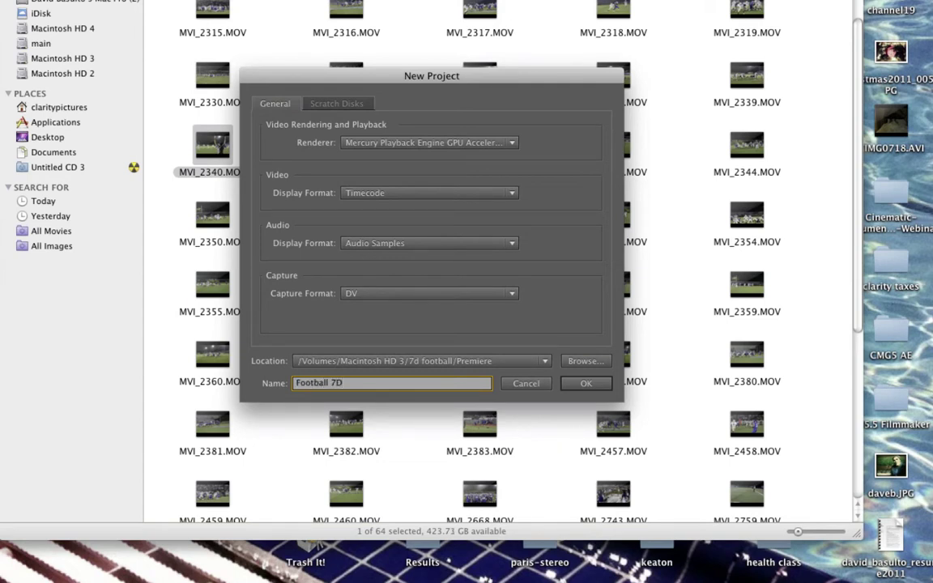
click(585, 388)
click(324, 105)
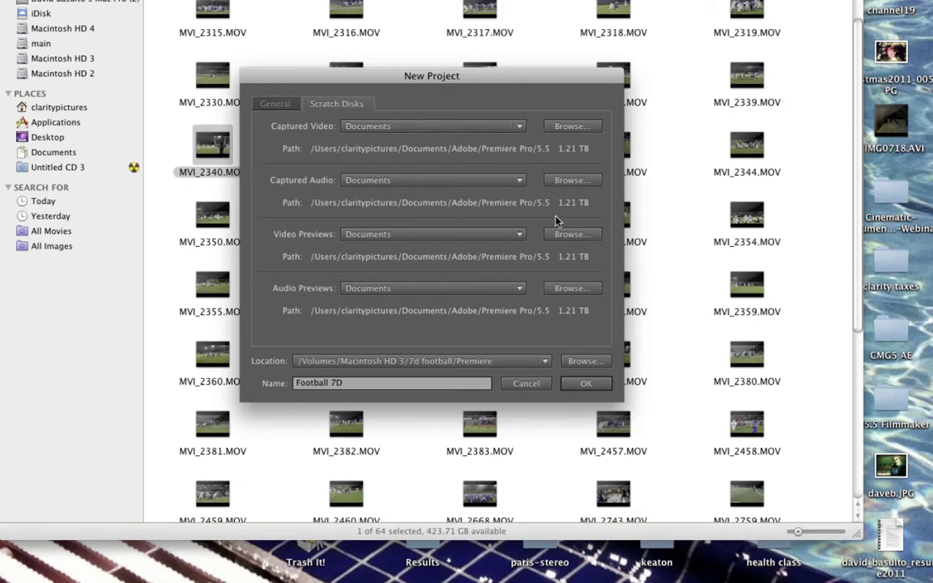
click(273, 104)
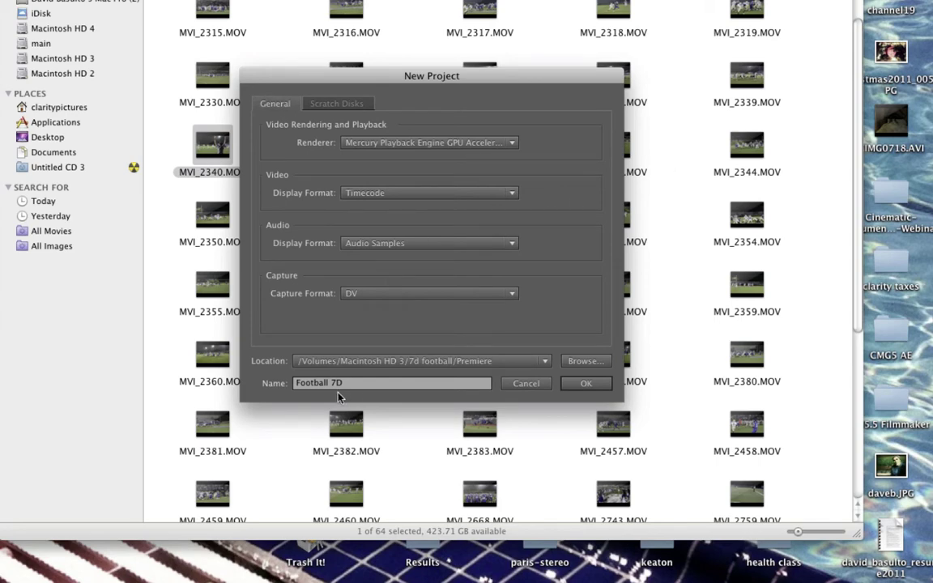
click(587, 385)
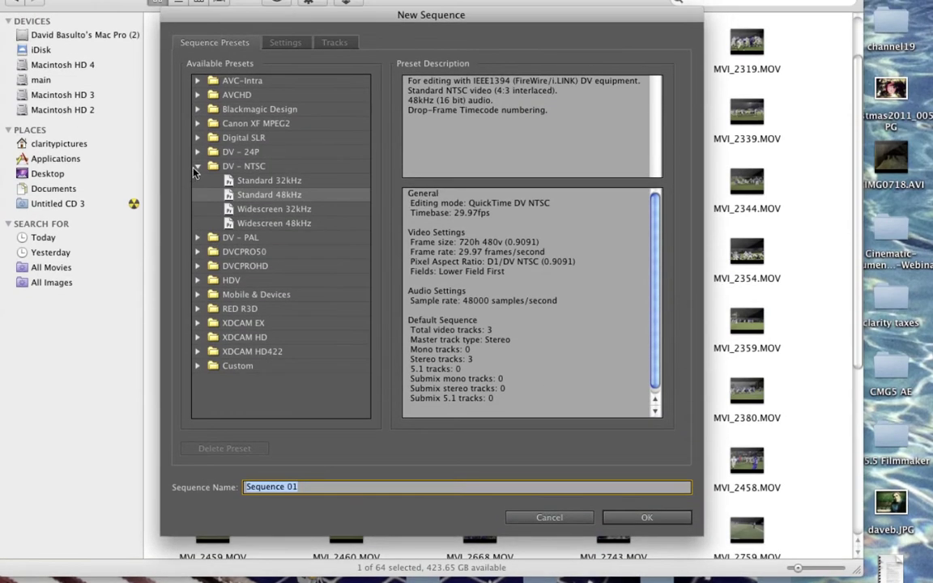
Create the first sequence with the Digital SLR 1080p preset DSLR 1080p30, reviewing its detailed settings beforehand
click(197, 130)
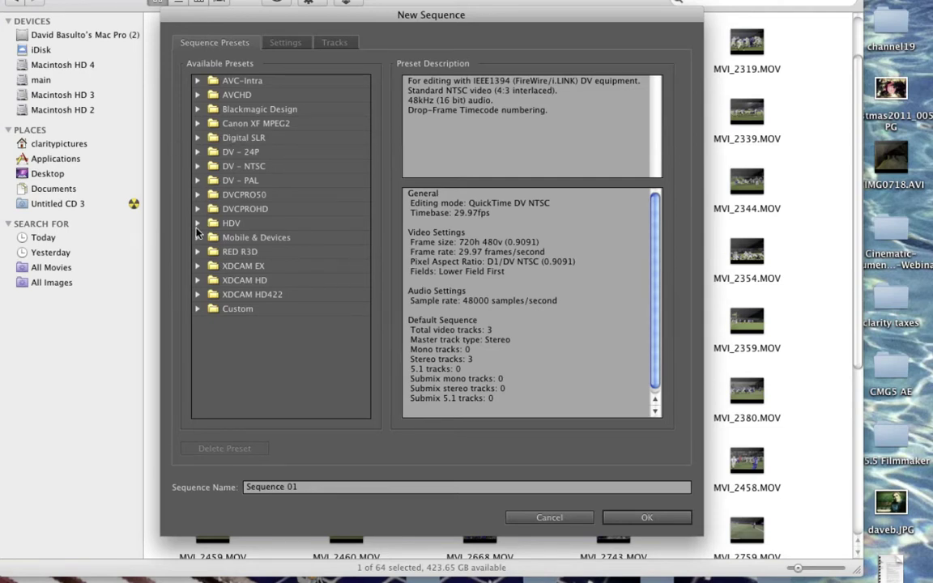
click(199, 139)
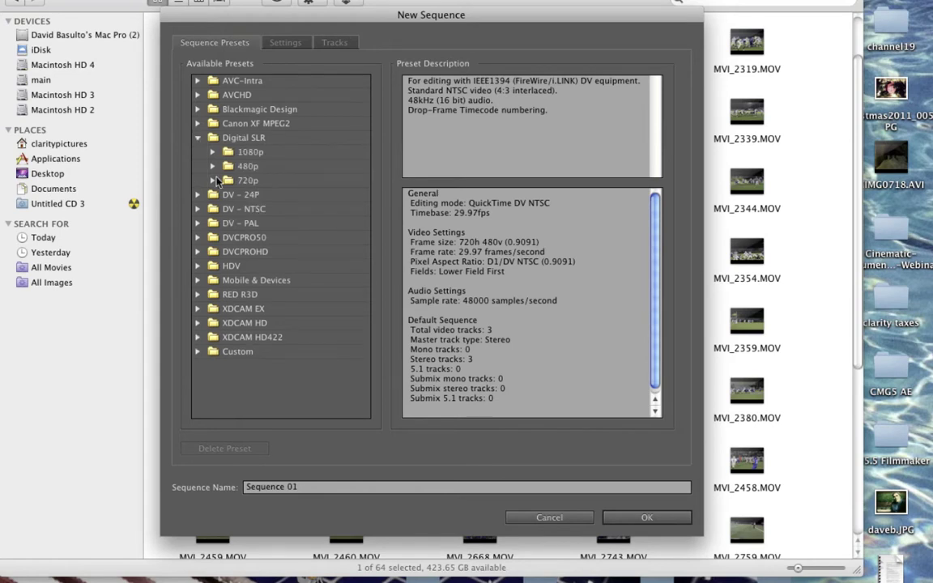
click(212, 153)
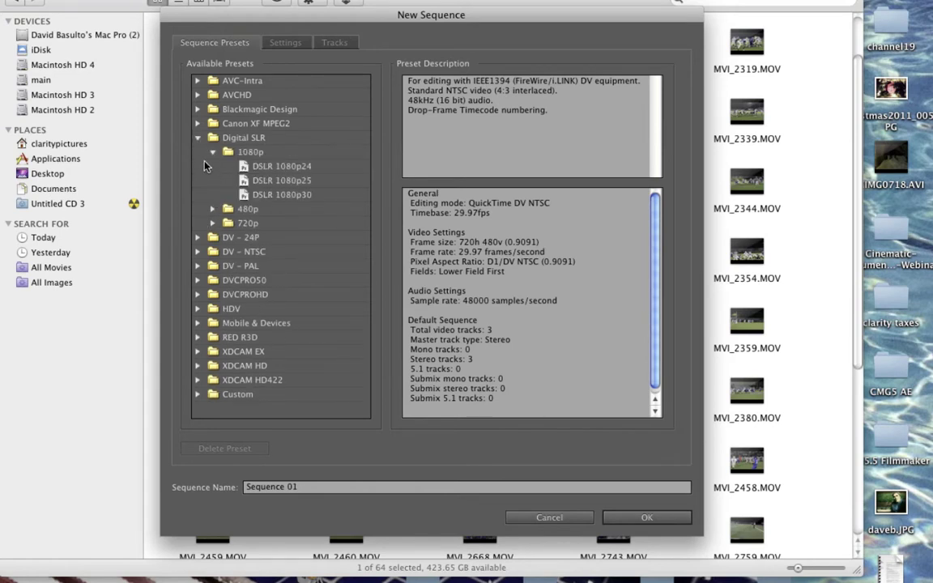
click(246, 195)
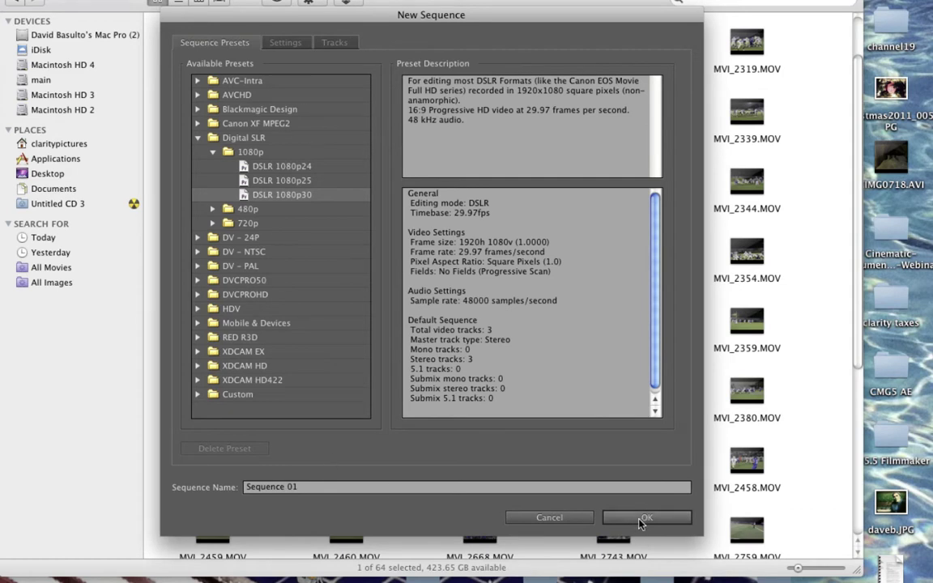
click(285, 43)
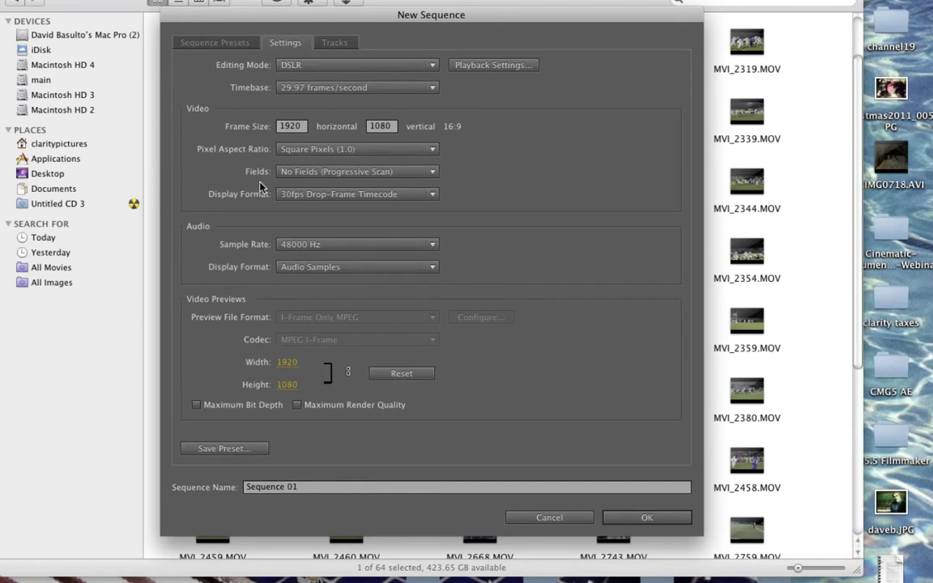
click(218, 44)
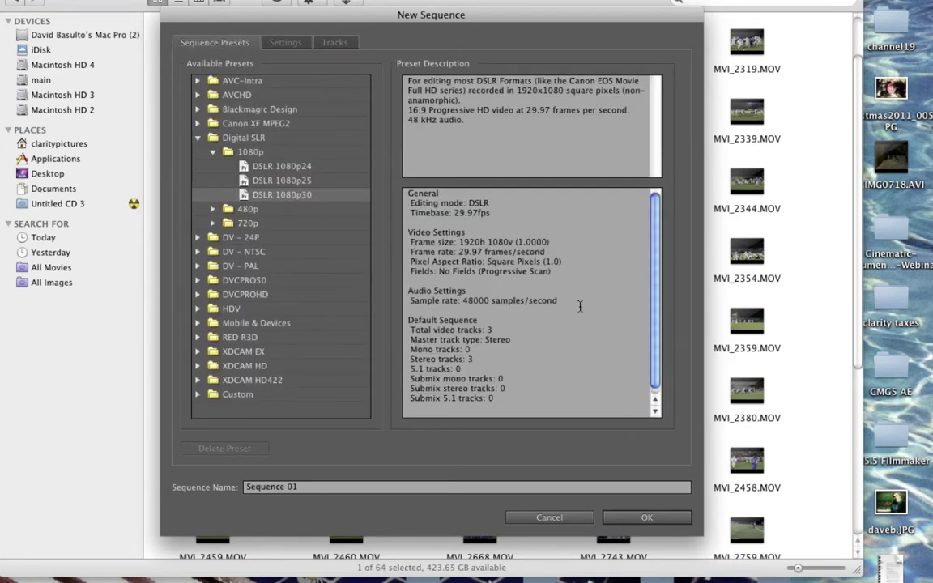
click(640, 519)
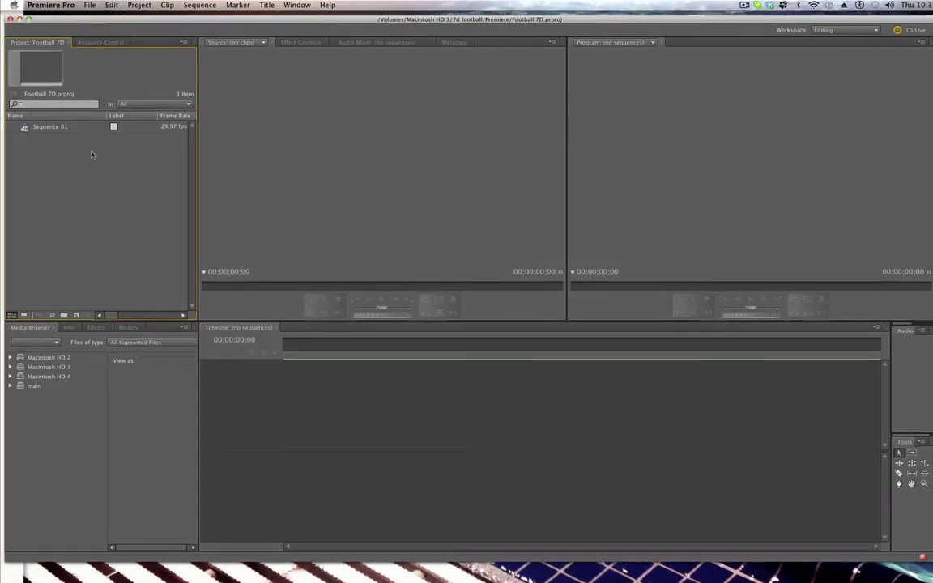
Start a media import and browse to the 7d football folder on Macintosh HD 3
click(91, 5)
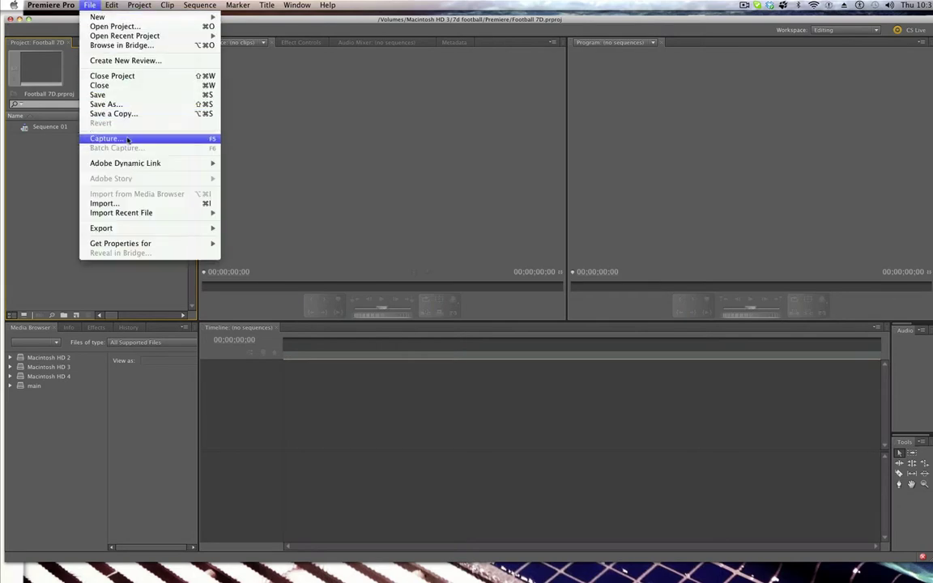
mouse_move(137, 212)
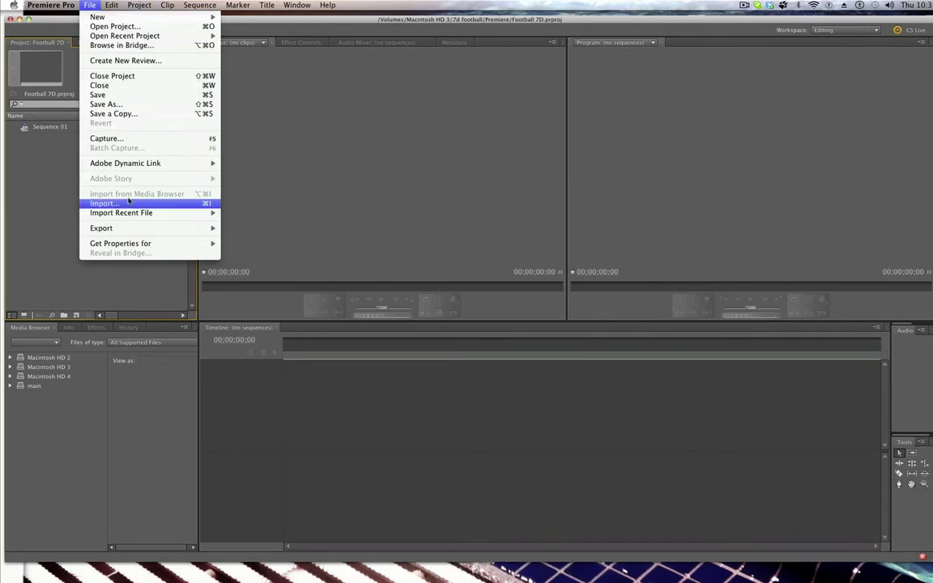
click(43, 163)
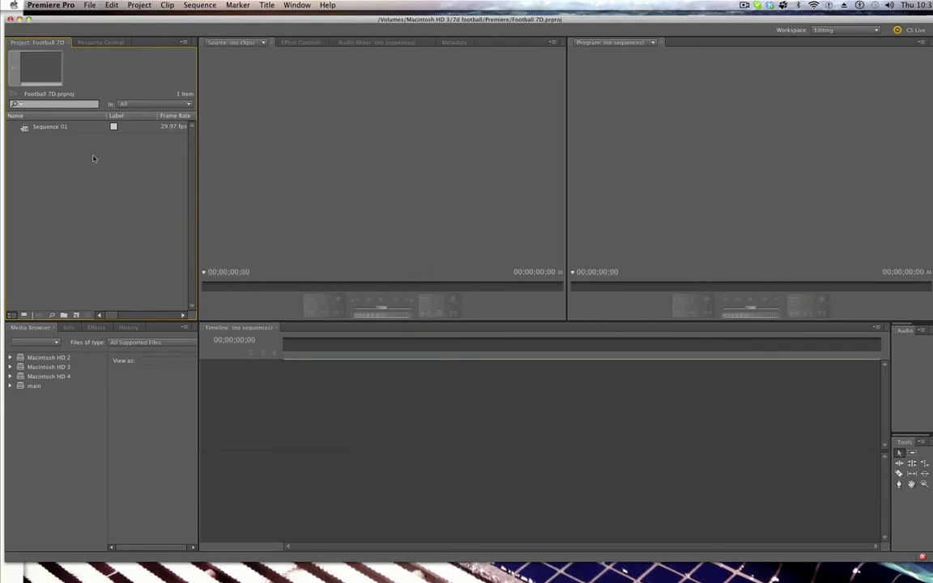
double_click(44, 164)
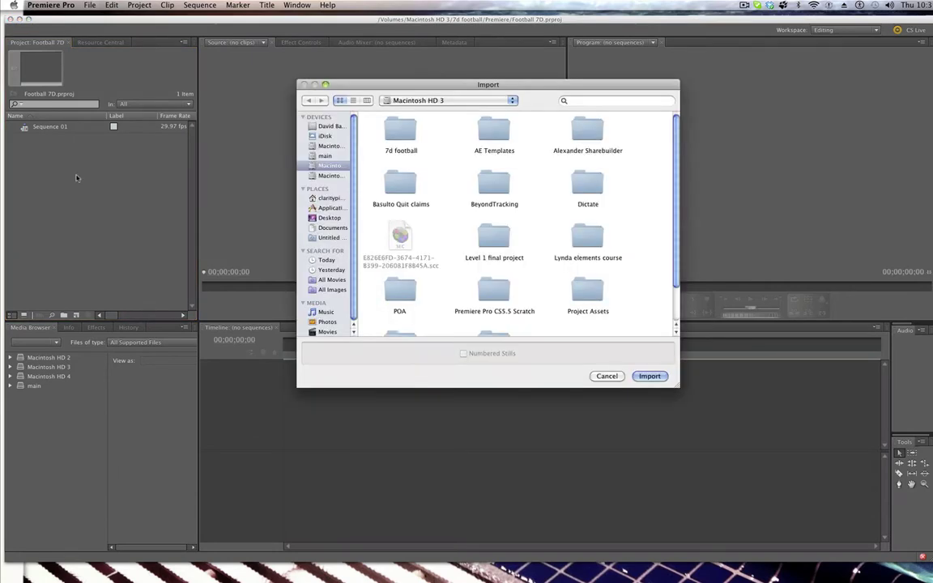
click(399, 132)
double_click(400, 132)
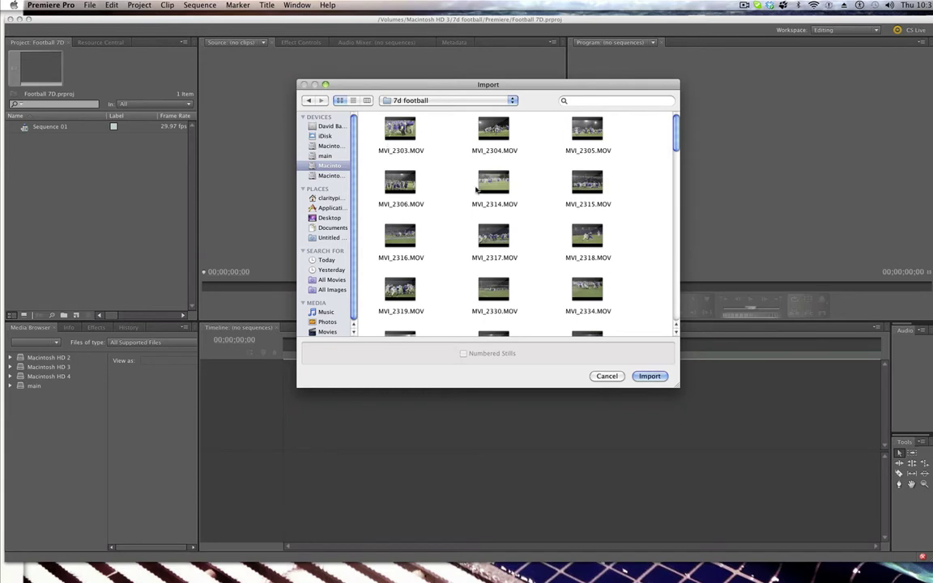
Import the clips MVI_2303.MOV, MVI_2318.MOV, MVI_2340.MOV and MVI_2353.MOV into the project
drag(359, 118, 387, 162)
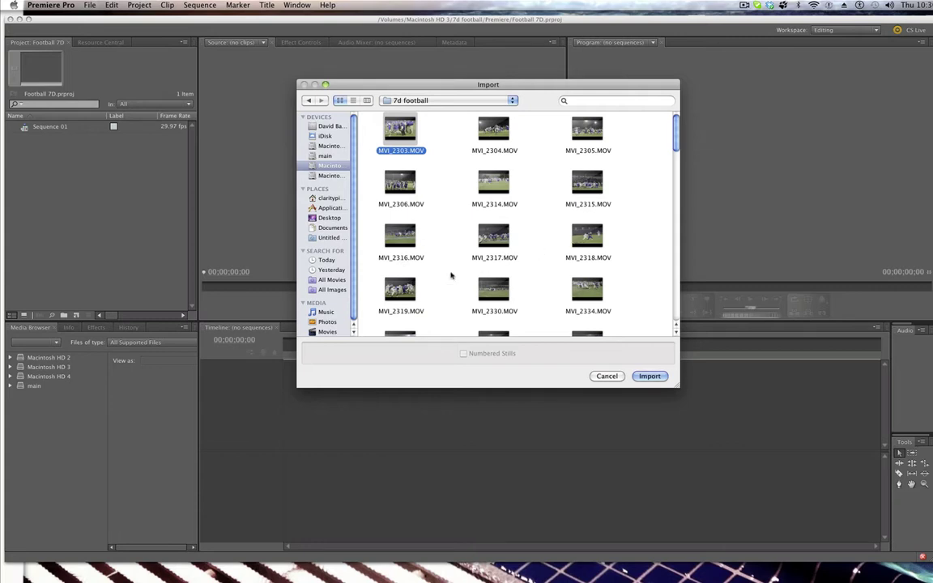
super+click(584, 242)
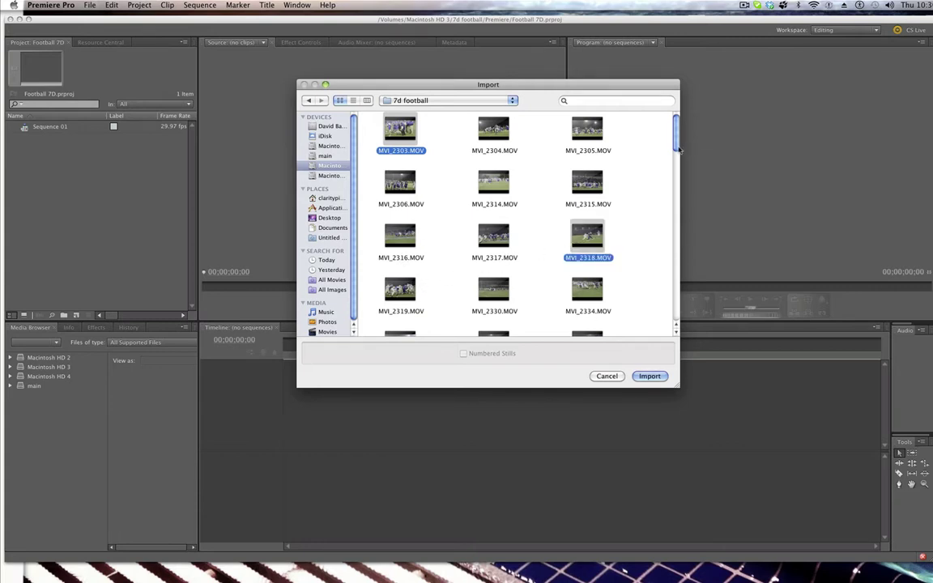
scroll(613, 136, down, 3)
click(391, 284)
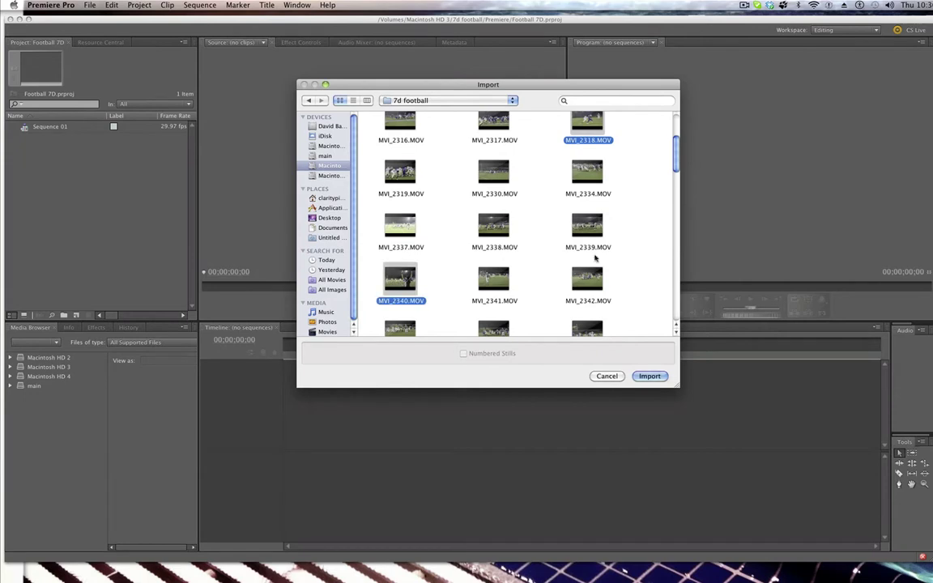
scroll(567, 243, down, 3)
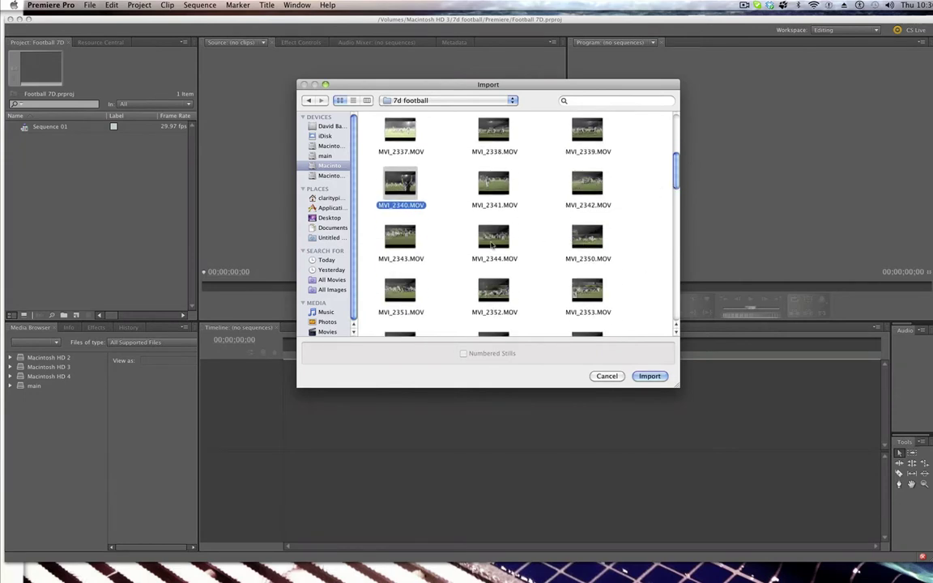
super+click(600, 314)
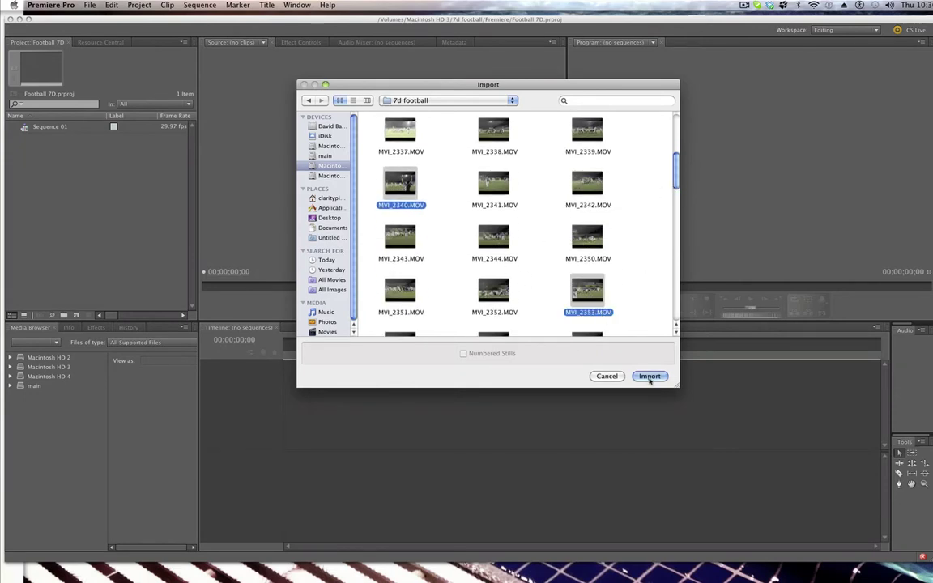
key(Return)
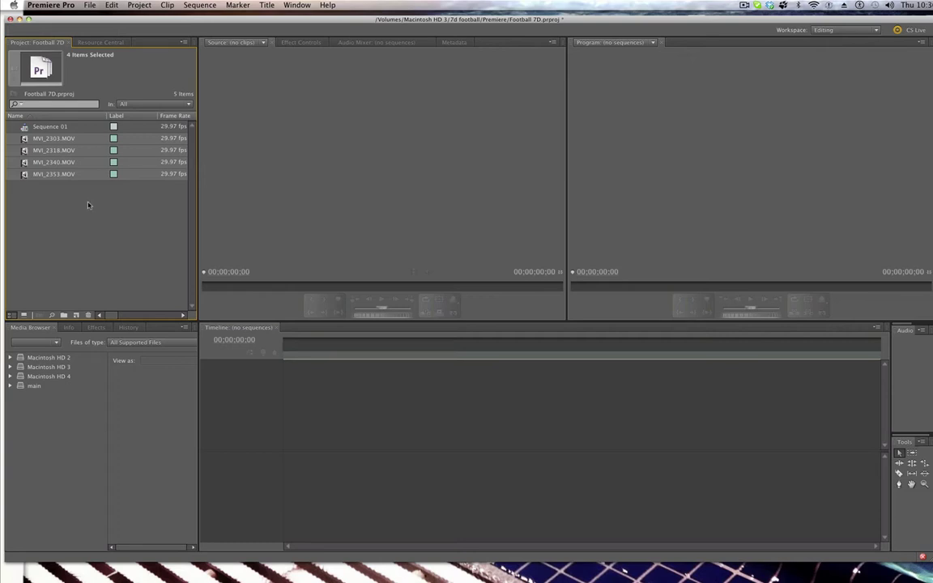
Check the clip information of MVI_2303.MOV and MVI_2353.MOV, and create a new sequence from the MVI_2353.MOV clip
click(88, 205)
click(23, 140)
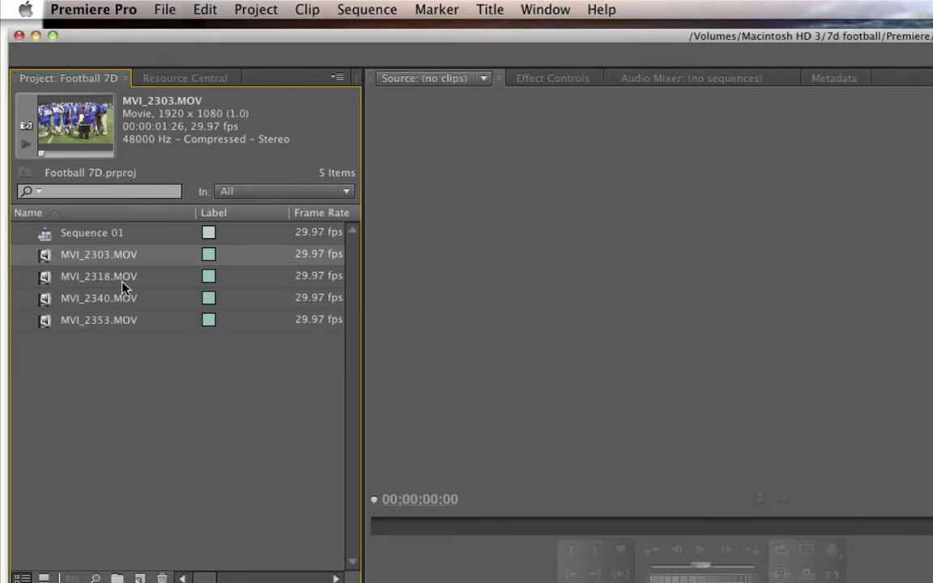
click(44, 324)
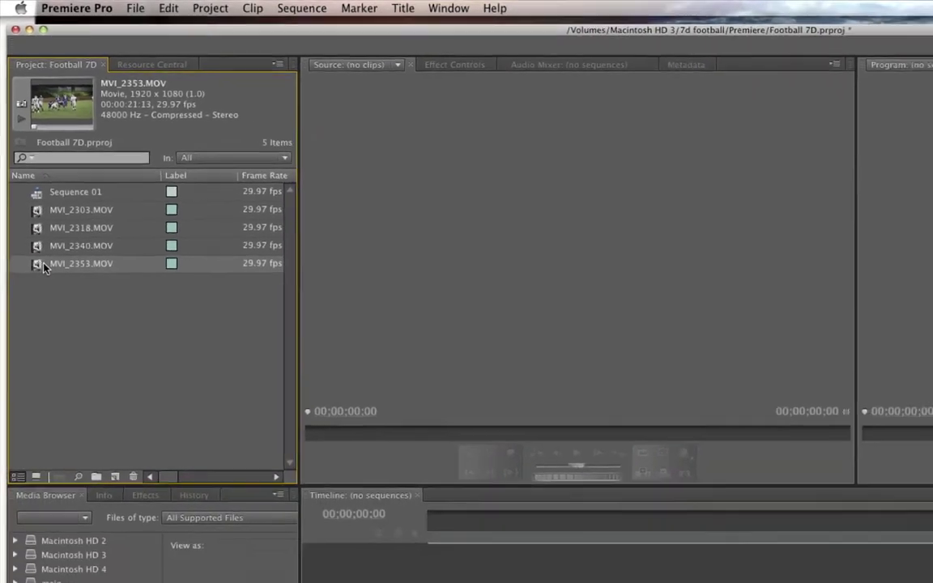
right_click(47, 322)
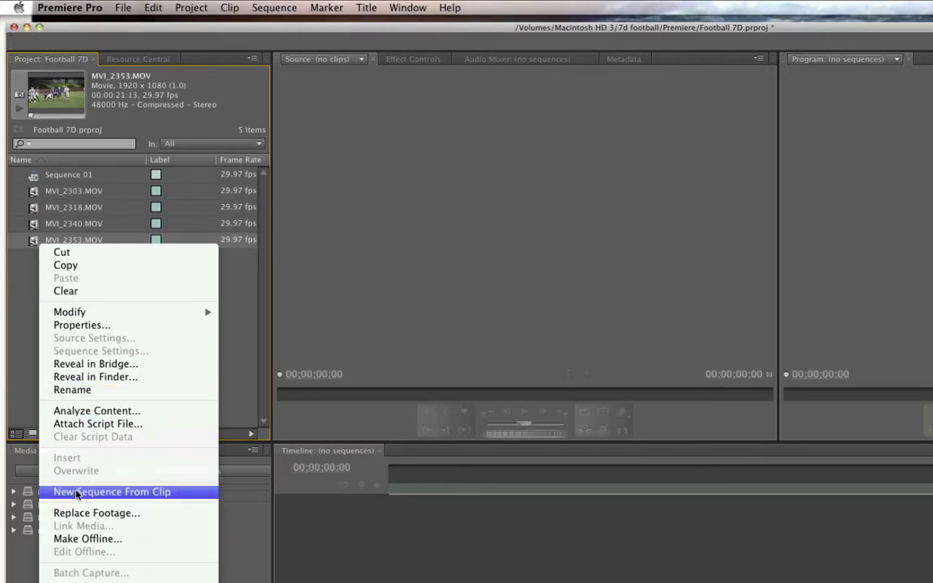
click(27, 499)
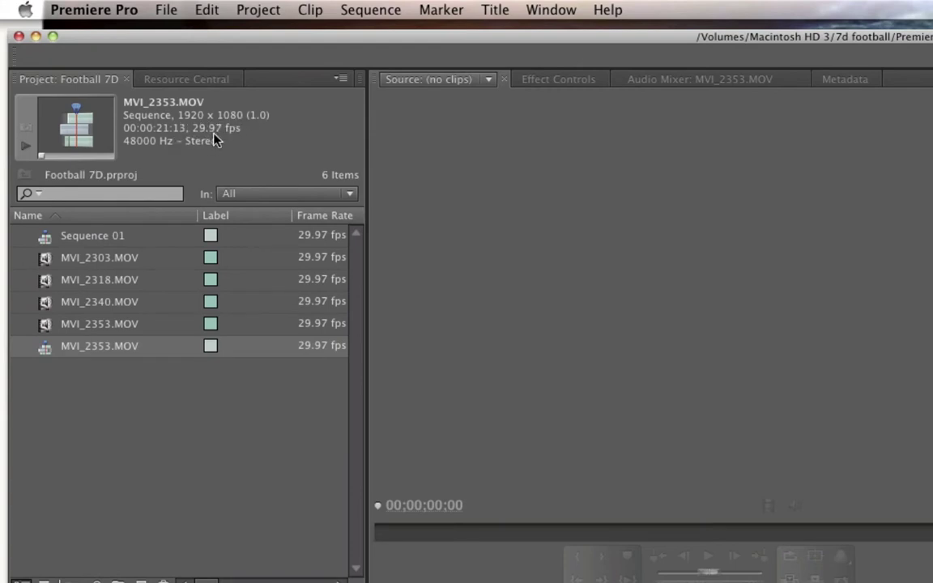
Review the properties of Sequence 01 and the New Sequence From Clip option for the MVI_2353.MOV clip
click(49, 239)
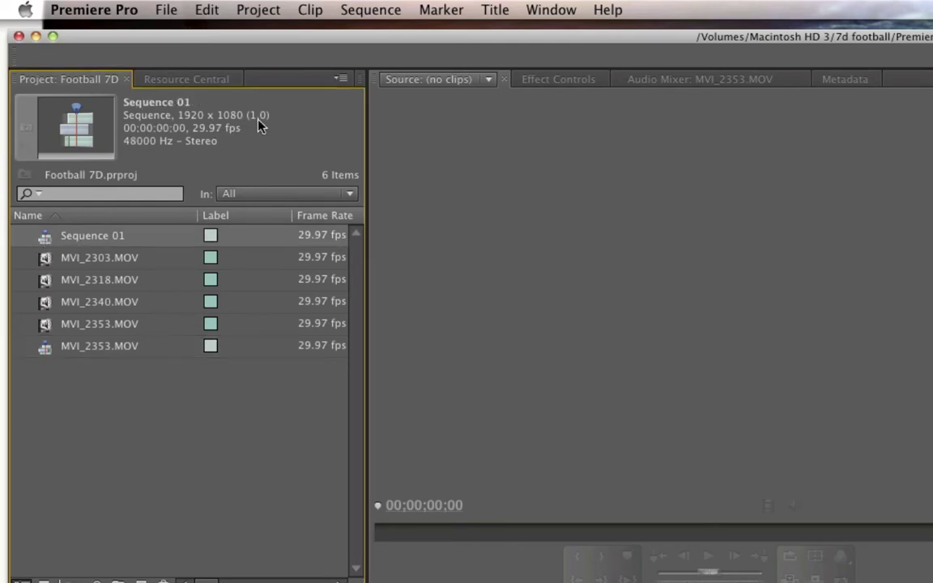
click(45, 324)
right_click(46, 325)
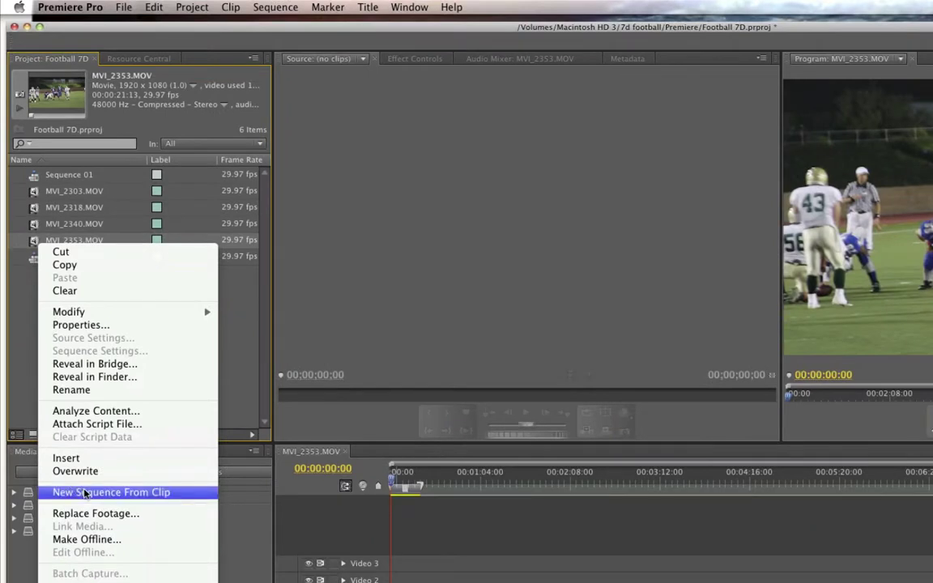
click(234, 298)
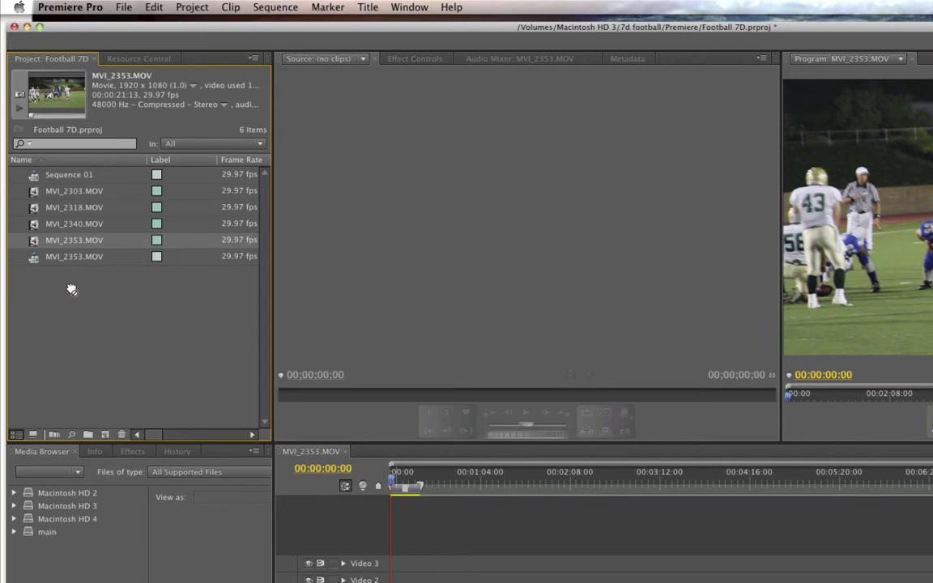
Create a second sequence from the MVI_2353.MOV clip using the New Item command
click(103, 435)
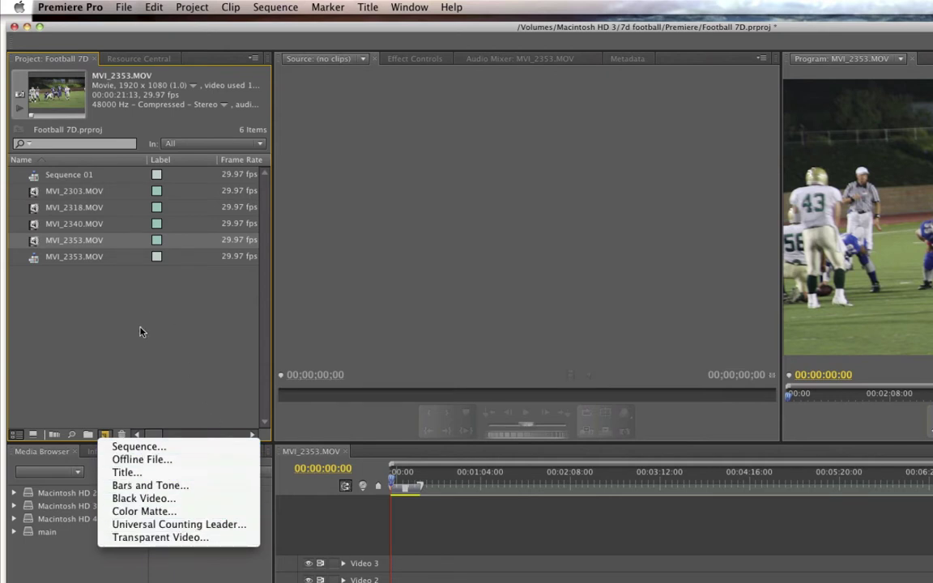
click(120, 277)
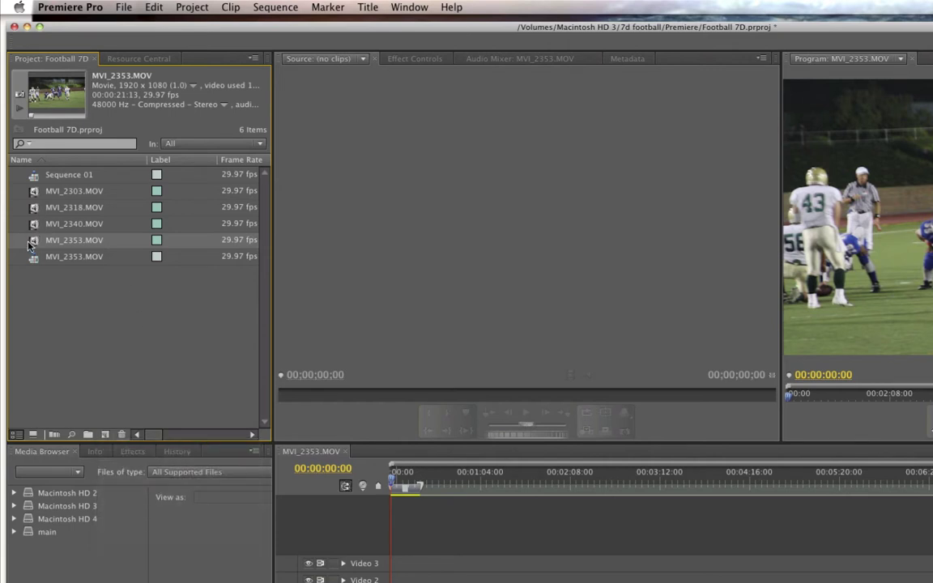
drag(52, 237, 104, 433)
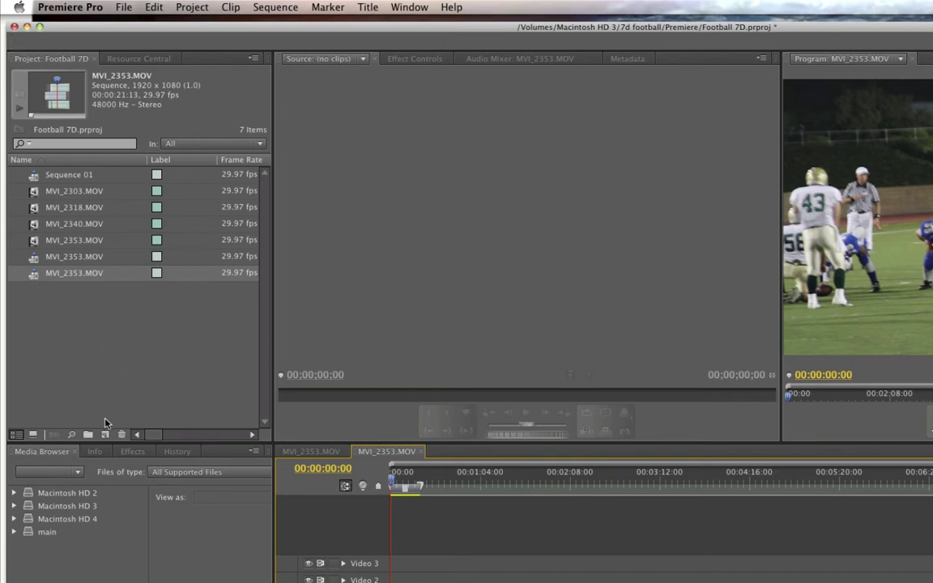
Open Sequence 01 in the timeline
click(28, 256)
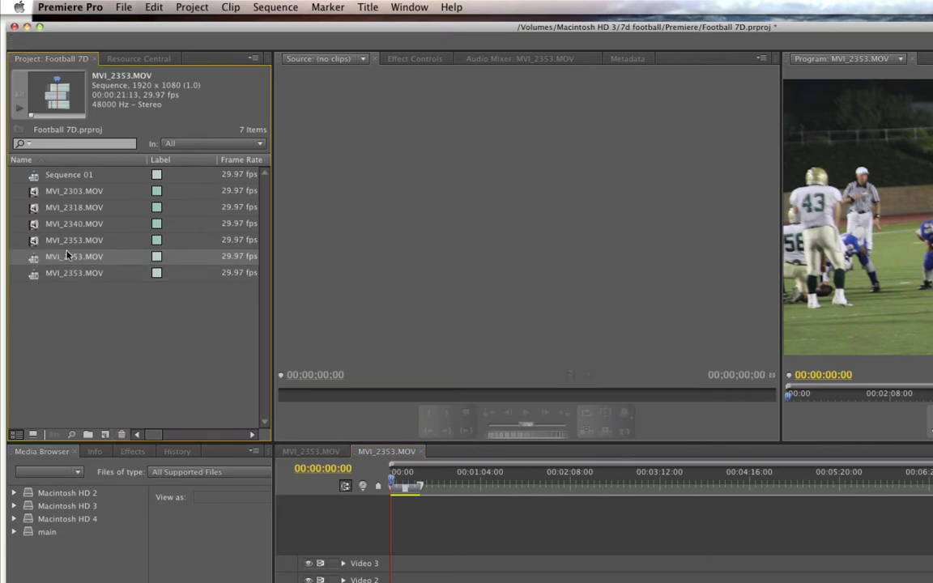
right_click(33, 259)
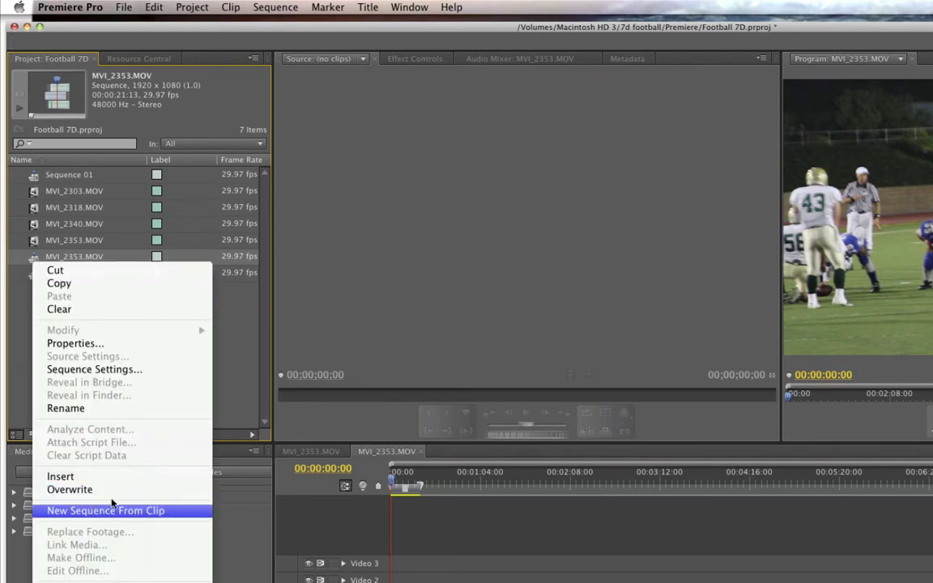
click(217, 327)
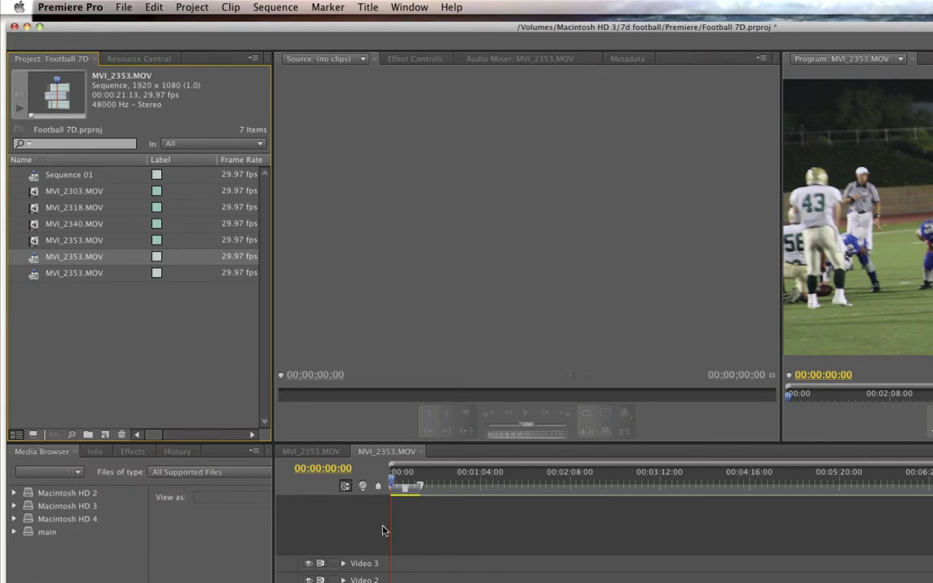
click(31, 178)
double_click(32, 177)
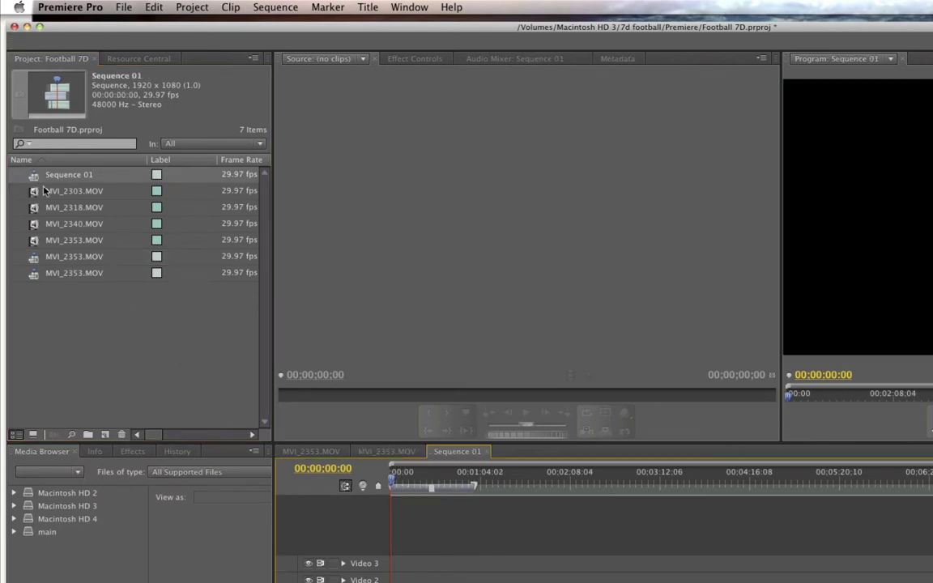
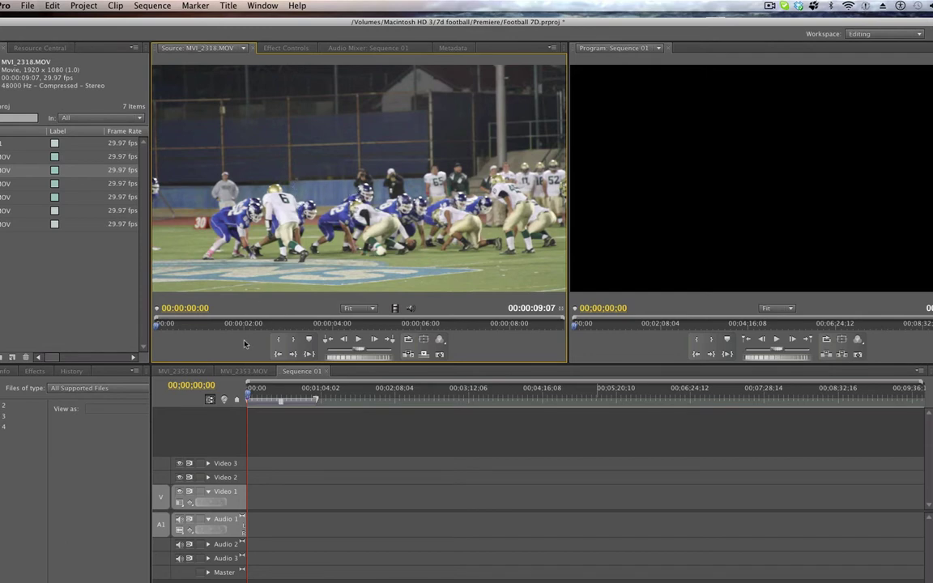
Mark an In point at 00:00:01:06 and an Out point at 00:00:07:27 in the source clip MVI_2318.MOV
drag(156, 327, 208, 332)
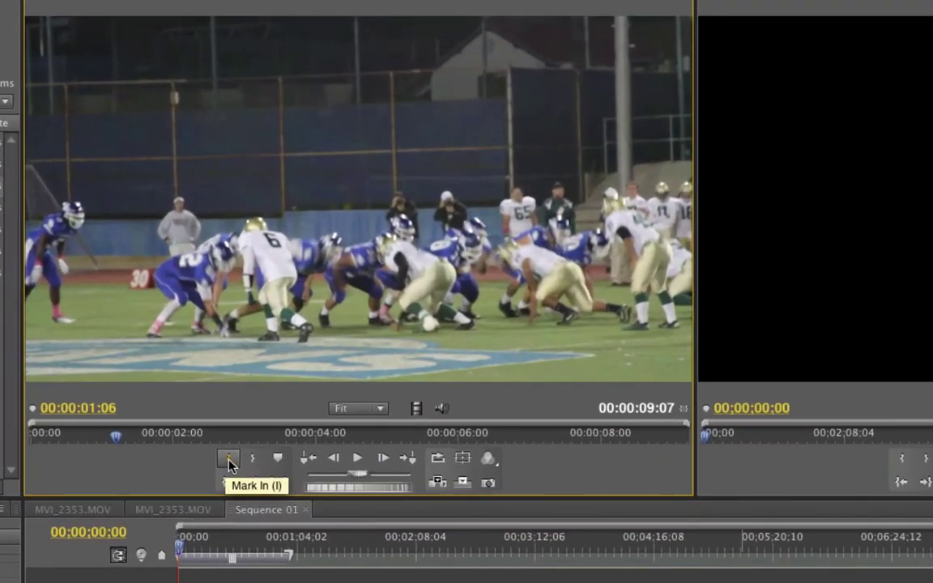
click(228, 460)
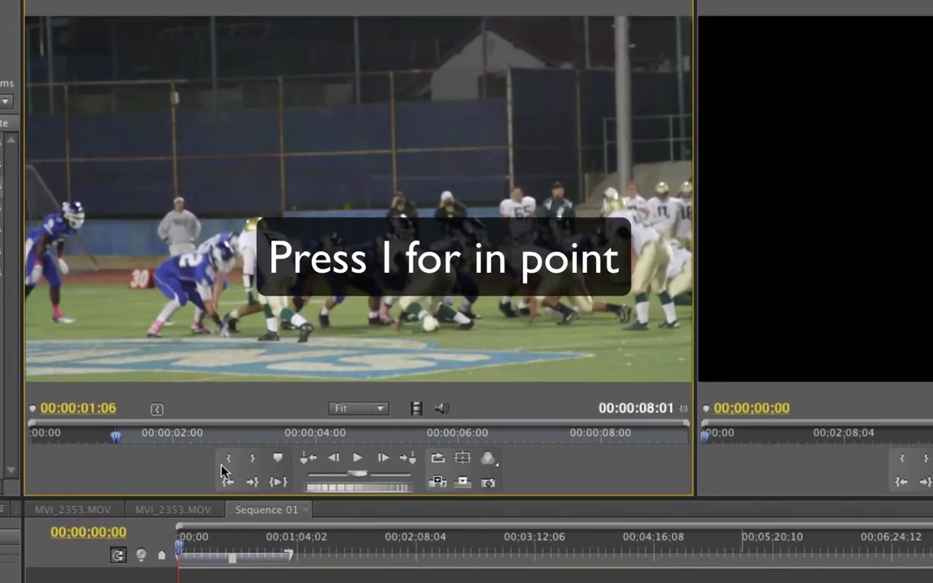
drag(116, 441, 595, 456)
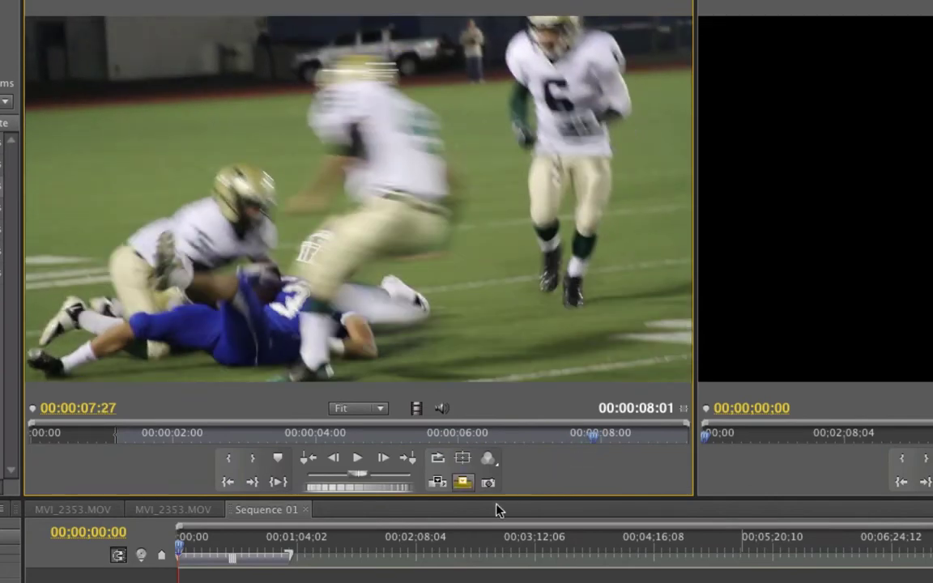
click(253, 459)
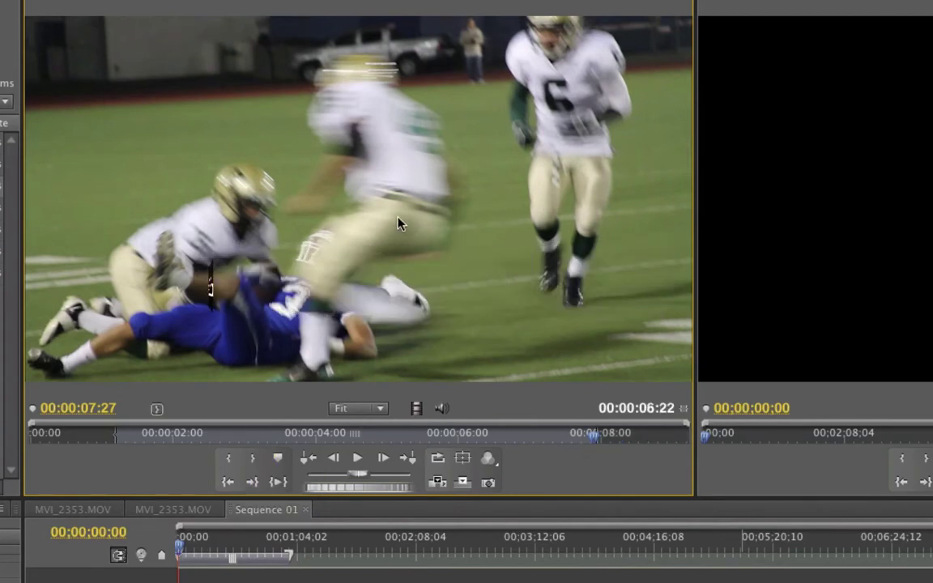
Insert the marked section of MVI_2318.MOV at the start of Sequence 01 on the Video 1 and Audio 1 tracks
drag(397, 224, 175, 582)
drag(138, 458, 295, 5)
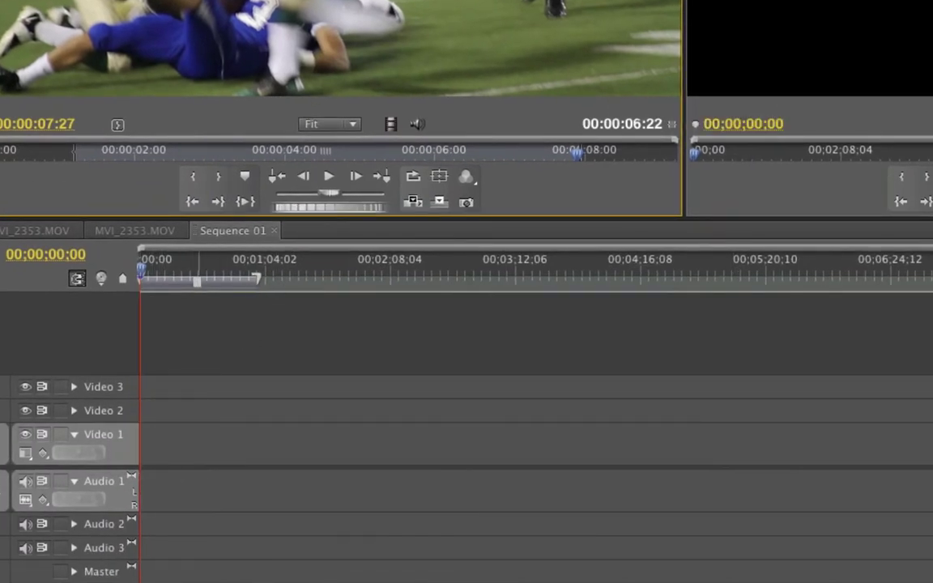
click(411, 203)
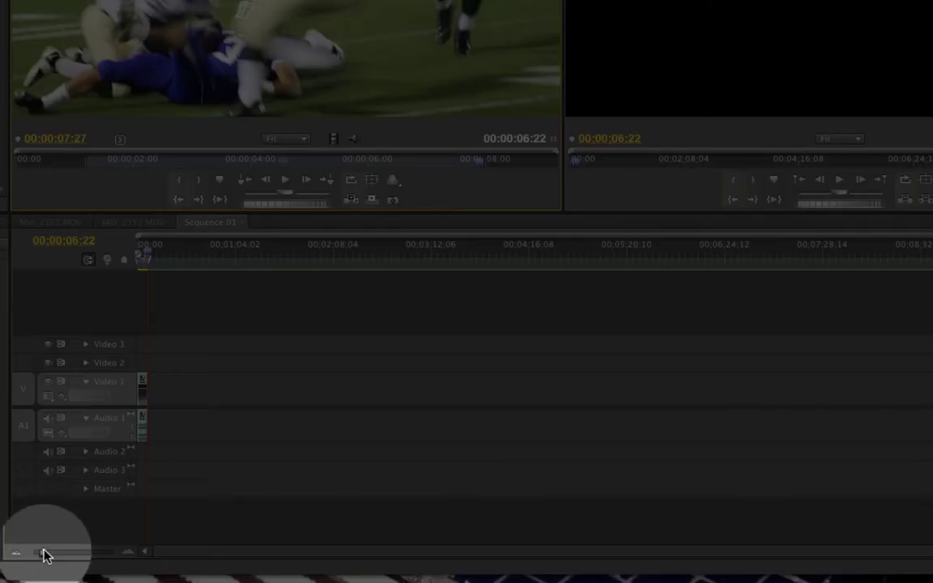
drag(46, 555, 64, 554)
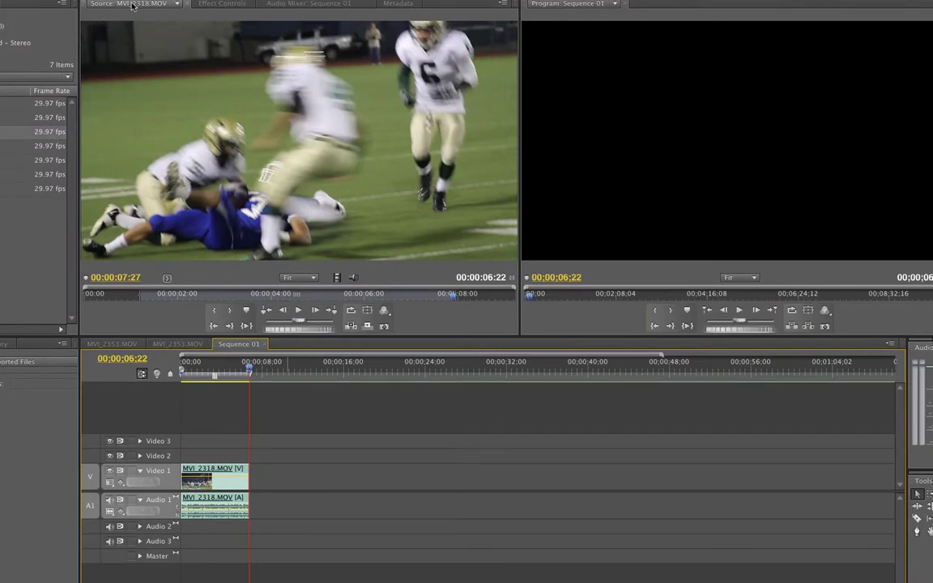
Load MVI_2303.MOV in the Source monitor and preview its footage
click(132, 5)
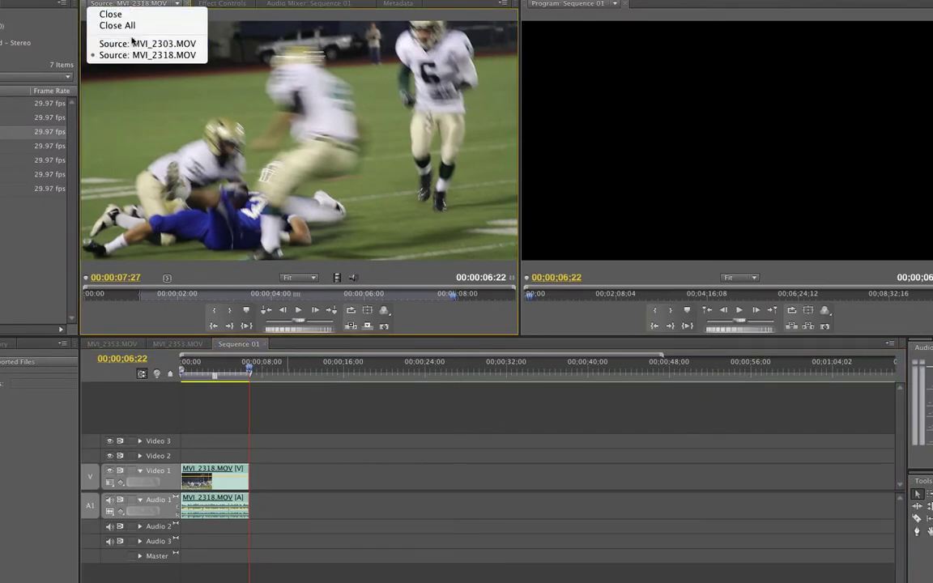
click(127, 45)
click(140, 5)
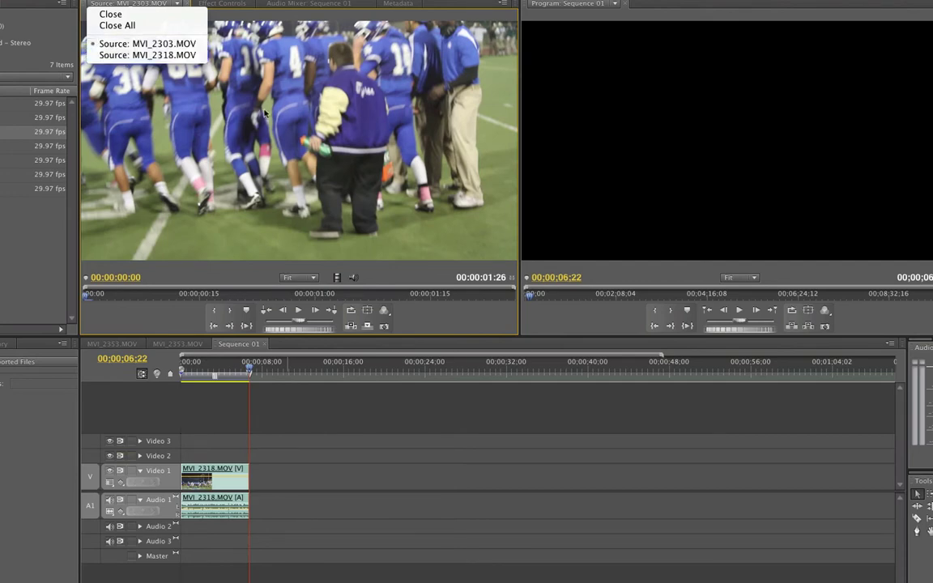
click(238, 98)
drag(87, 298, 303, 306)
click(300, 309)
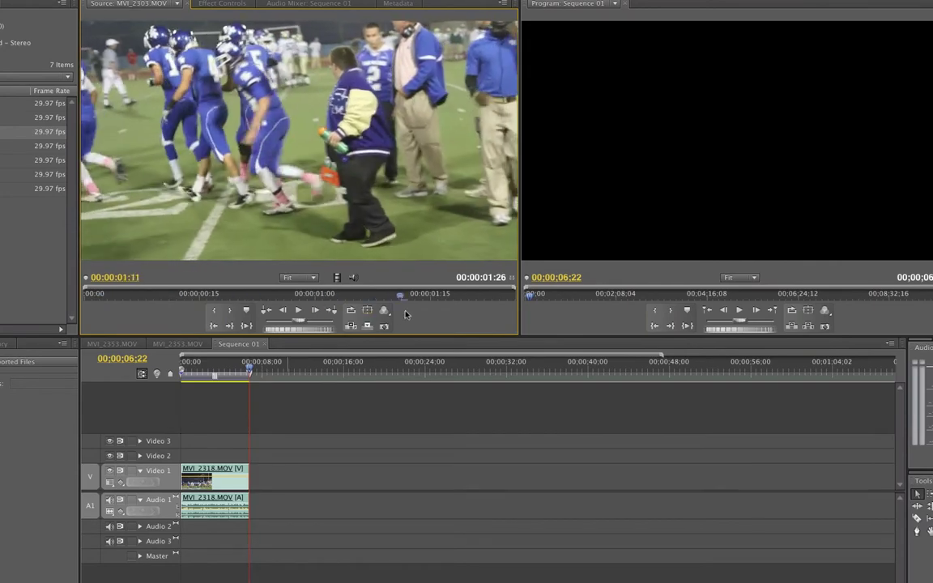
Mark an Out point at 00:00:01:22 in the source clip MVI_2303.MOV
key(Home)
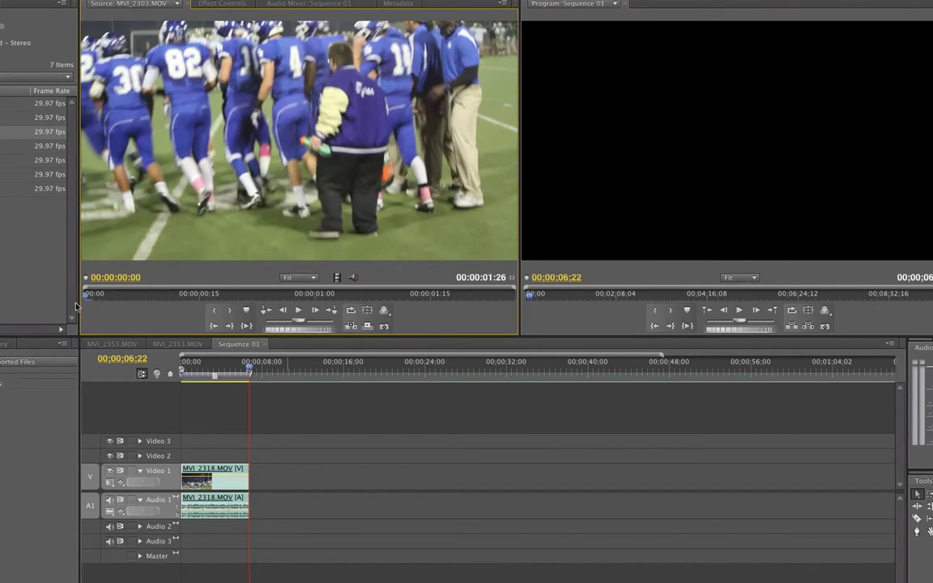
drag(88, 304, 464, 325)
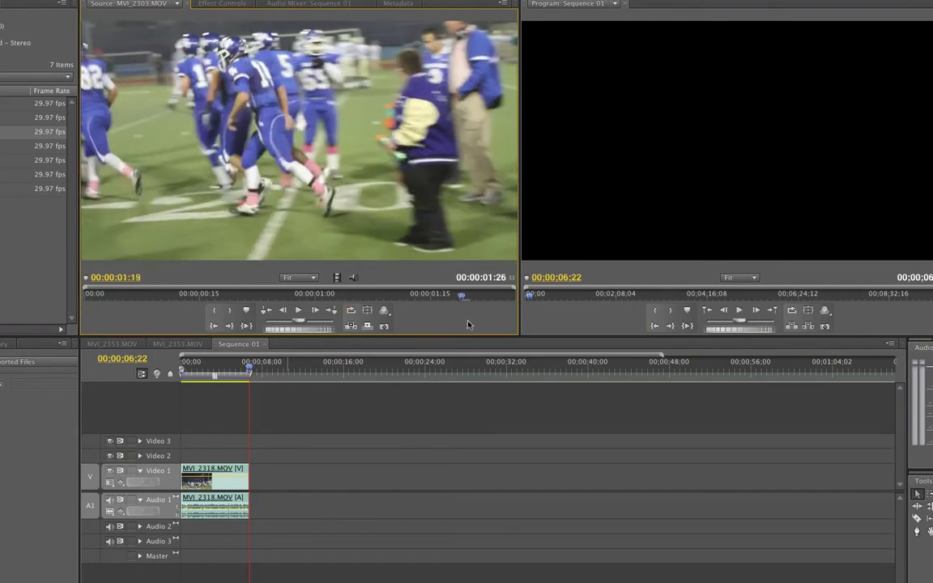
key(Right)
key(Right)
key(Right)
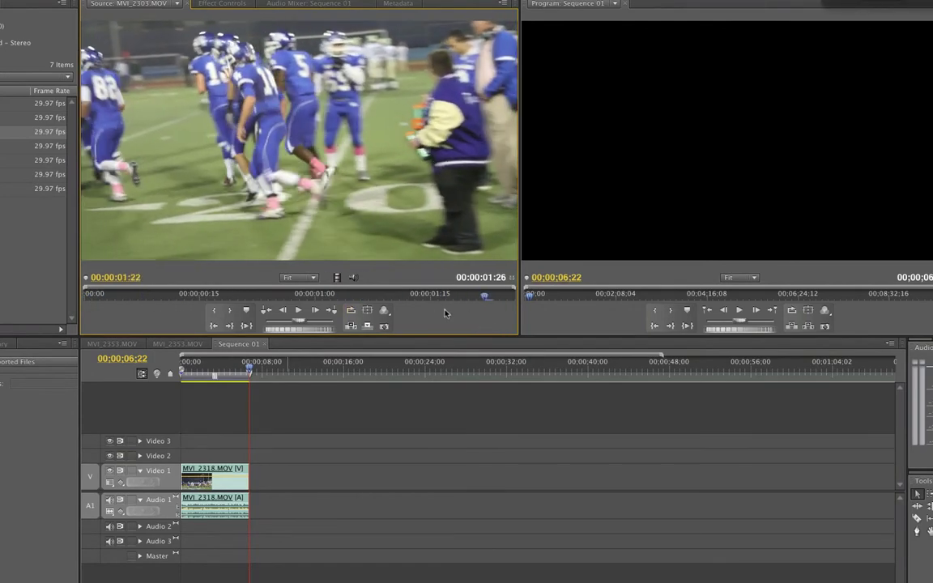
key(o)
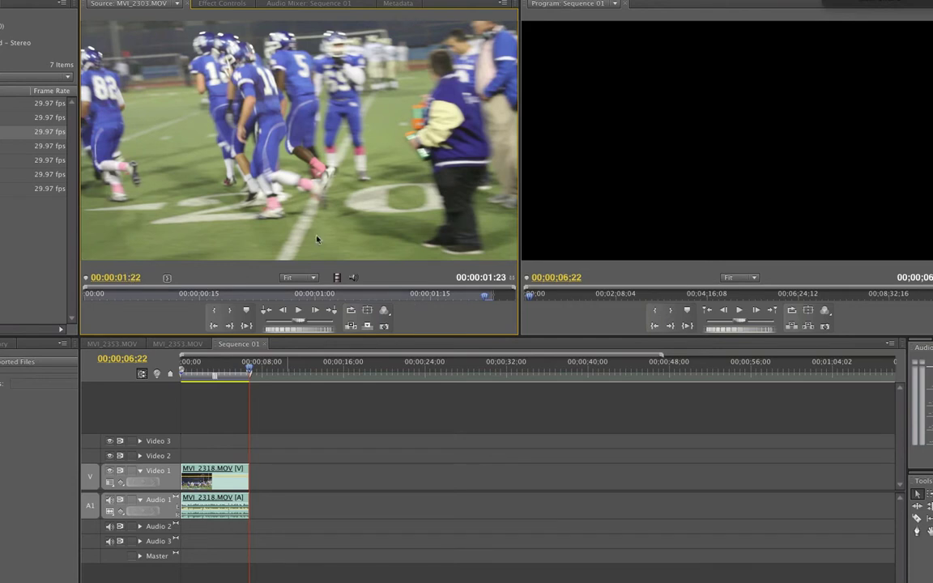
Place the marked MVI_2303.MOV section at the start of Sequence 01, ahead of MVI_2318.MOV, and ripple delete the gap between the clips
drag(216, 481, 396, 488)
drag(249, 160, 188, 479)
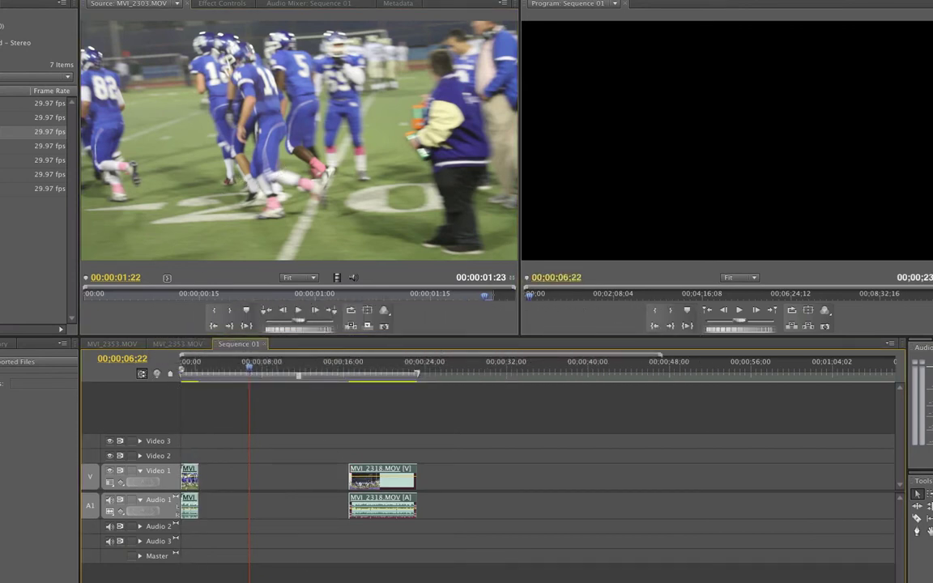
click(279, 477)
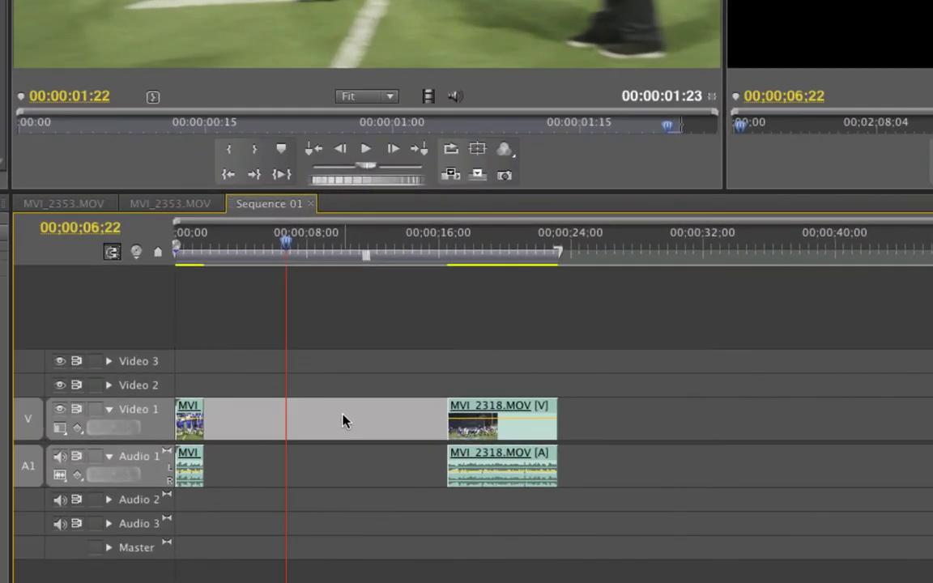
right_click(284, 478)
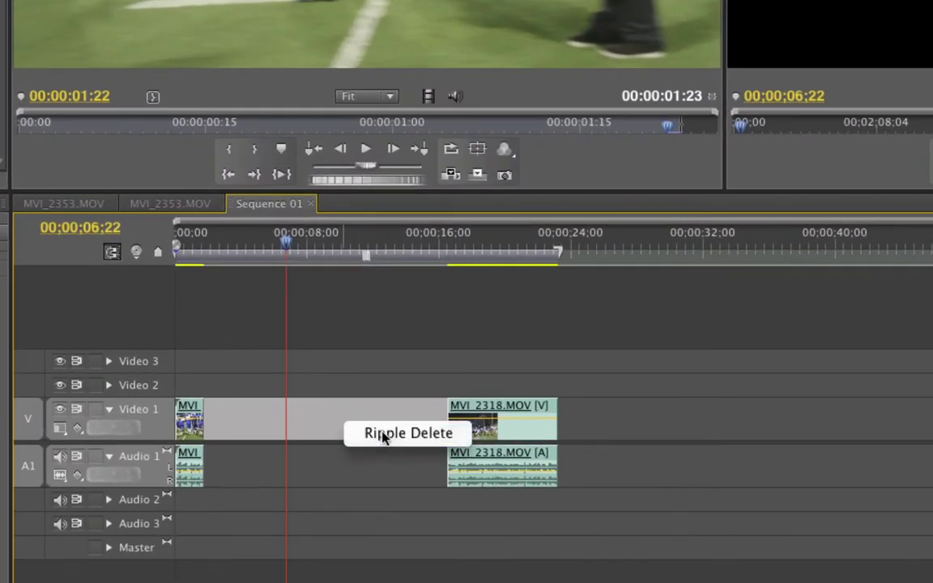
click(388, 435)
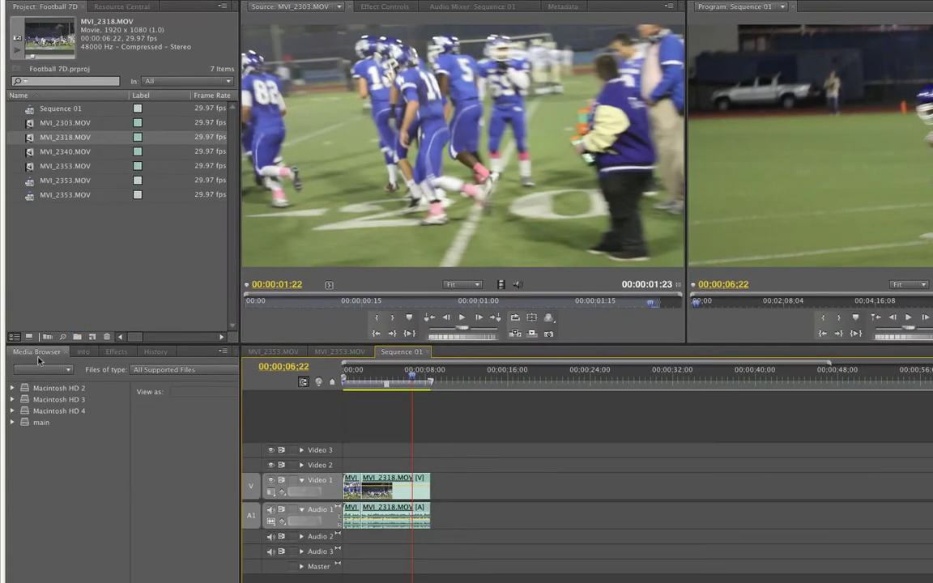
Search the effects for "cross dis" and apply the Cross Dissolve video transition between MVI_2303.MOV and MVI_2318.MOV in Sequence 01
click(116, 354)
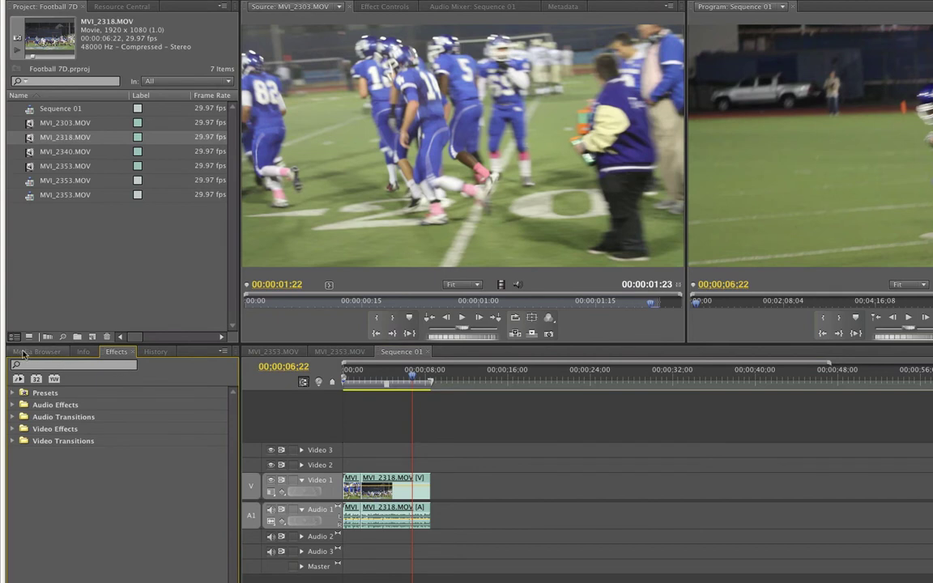
click(158, 355)
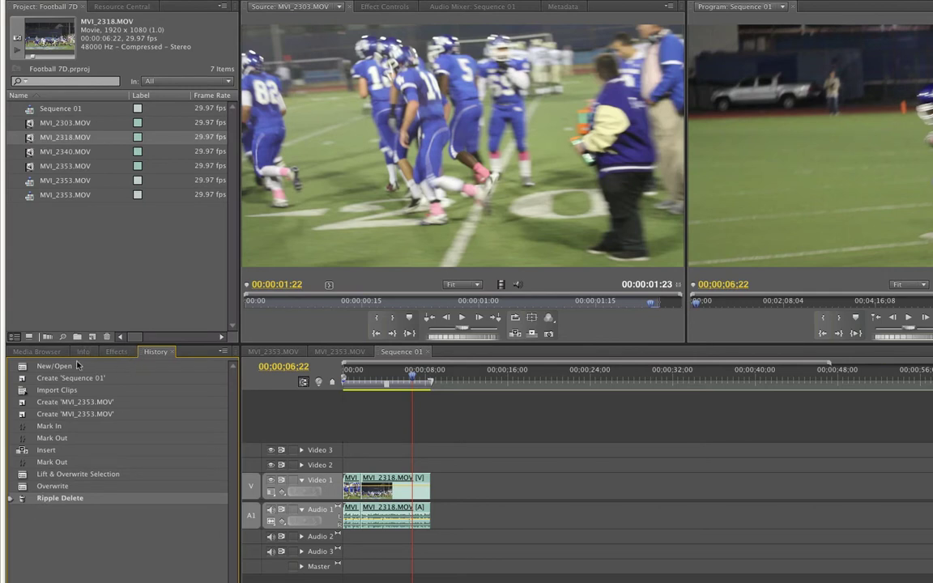
click(115, 353)
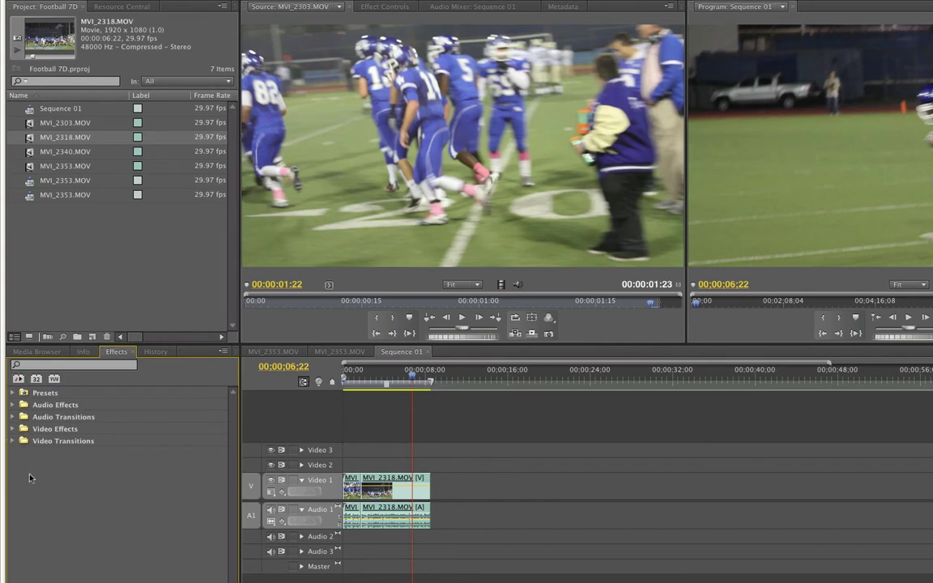
click(47, 365)
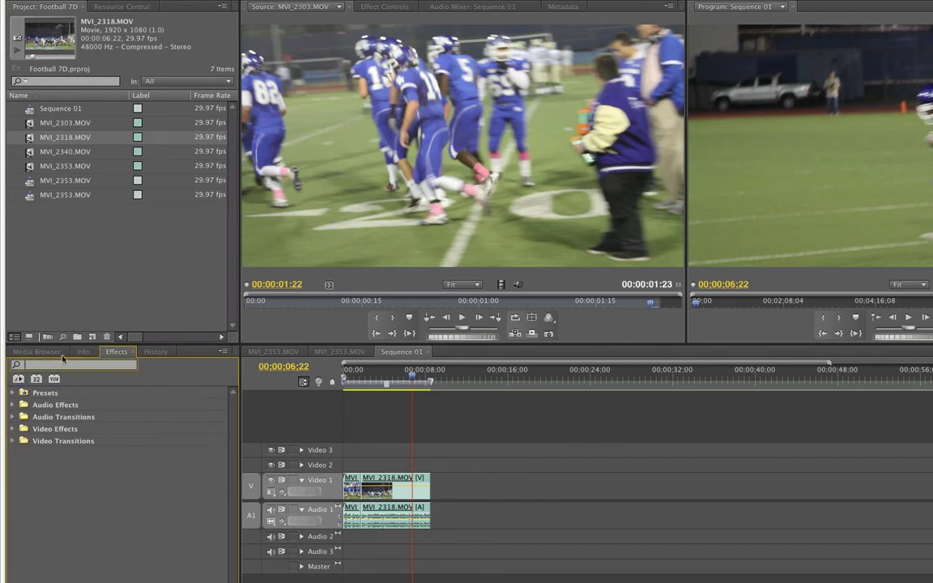
text(cross)
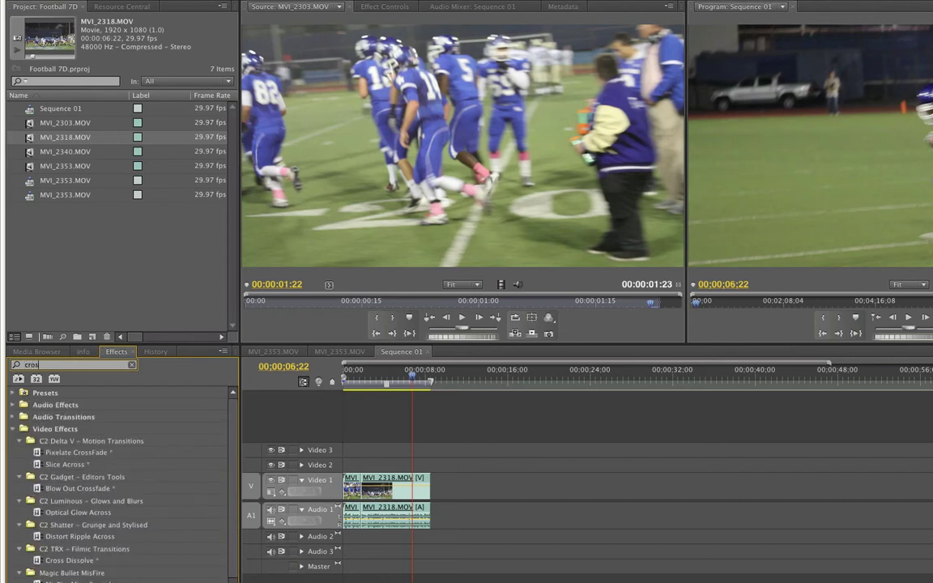
text( dis)
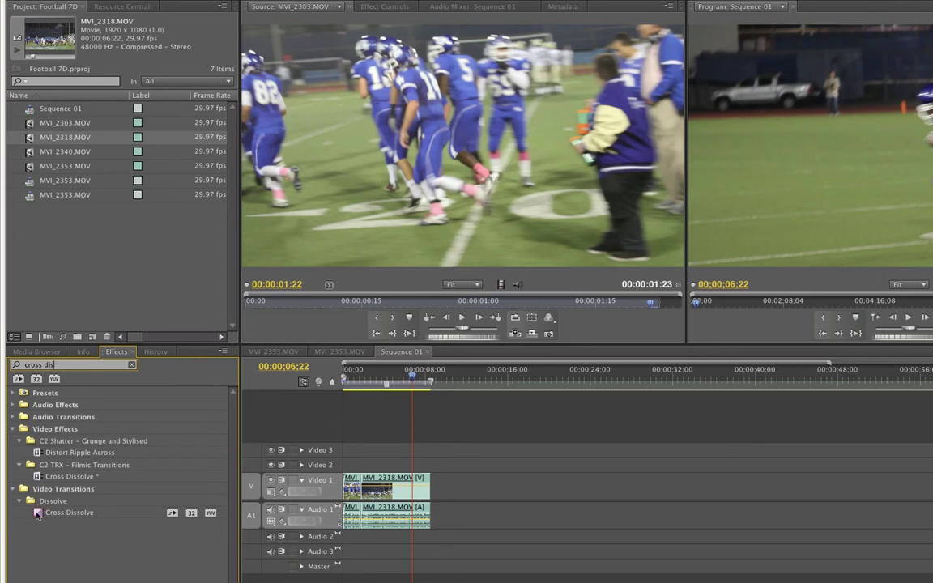
drag(37, 513, 349, 481)
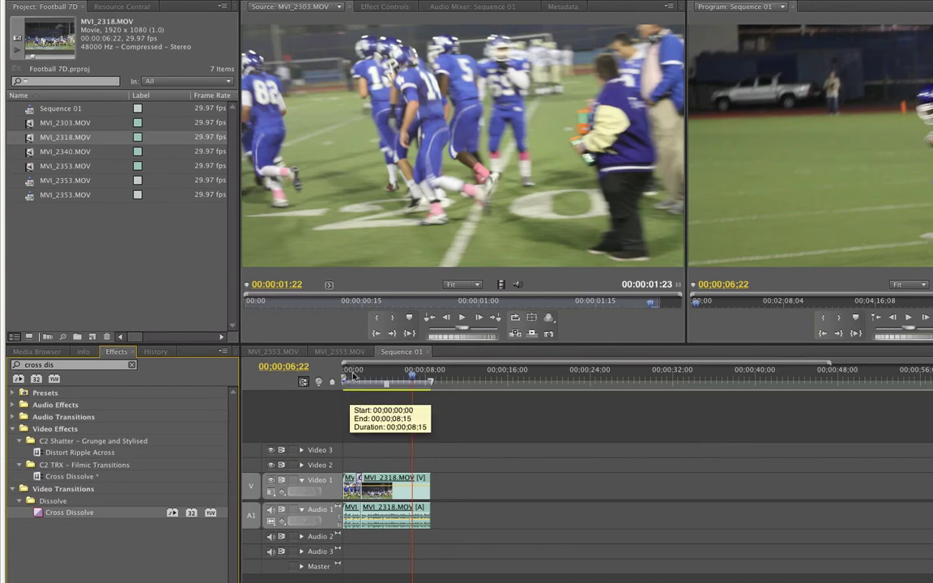
Play Sequence 01 from the start to review the dissolve between the first two clips
key(Home)
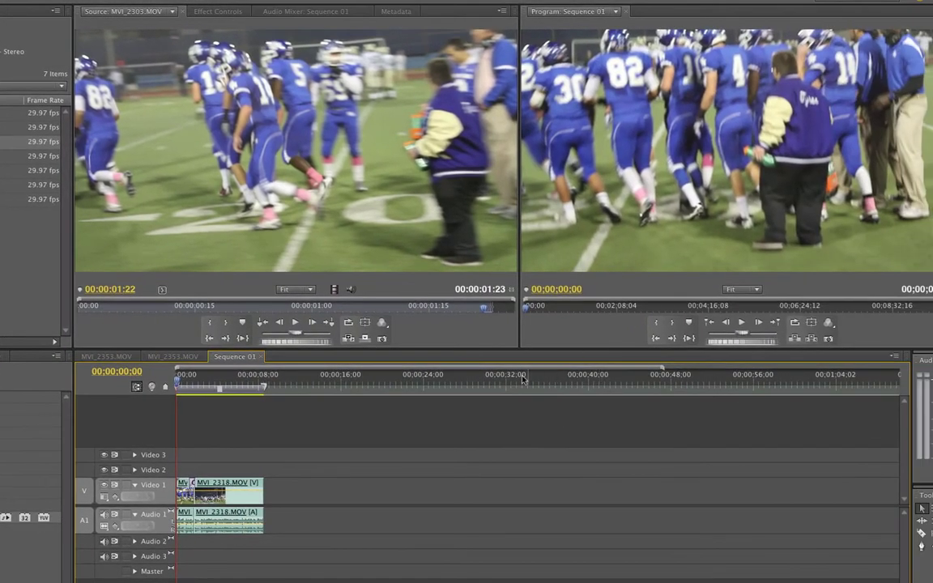
key(space)
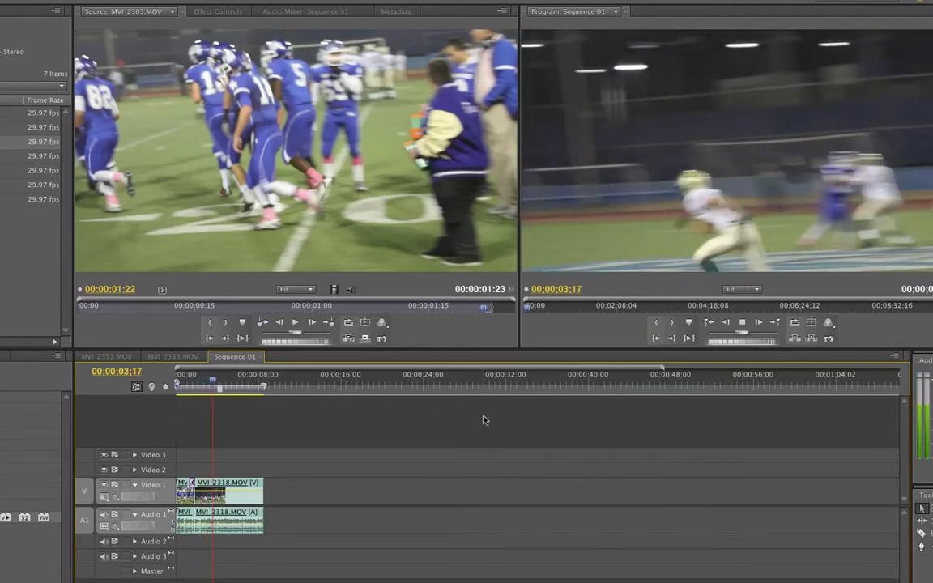
key(space)
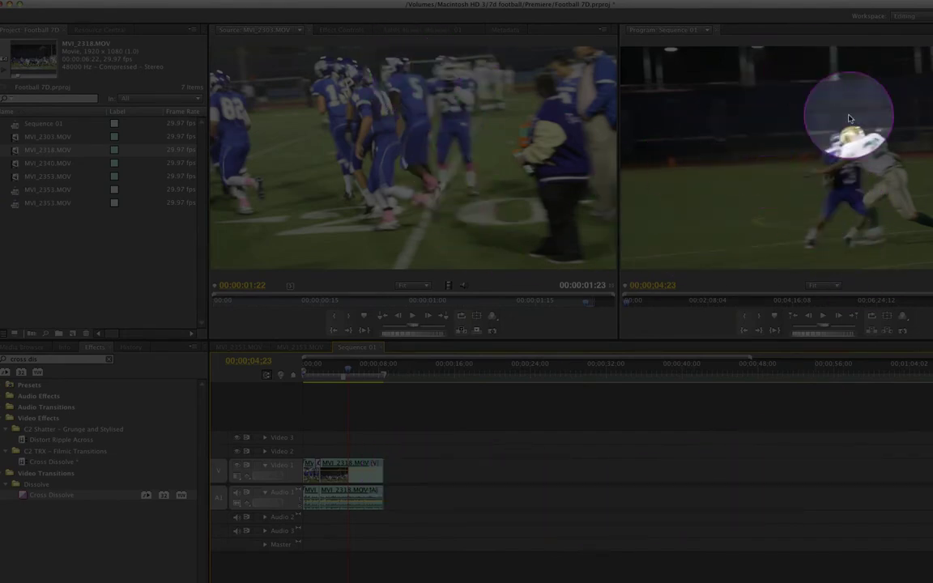
click(777, 183)
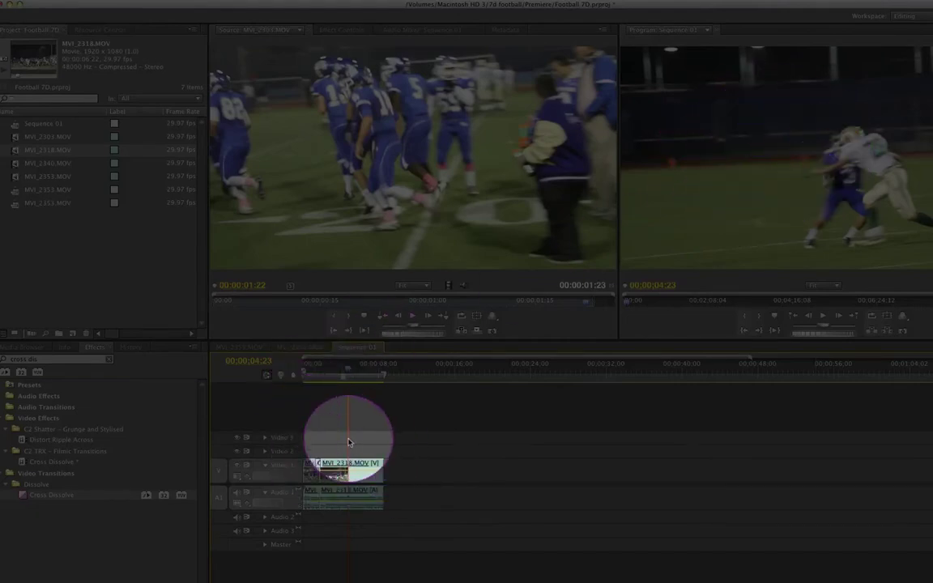
click(708, 212)
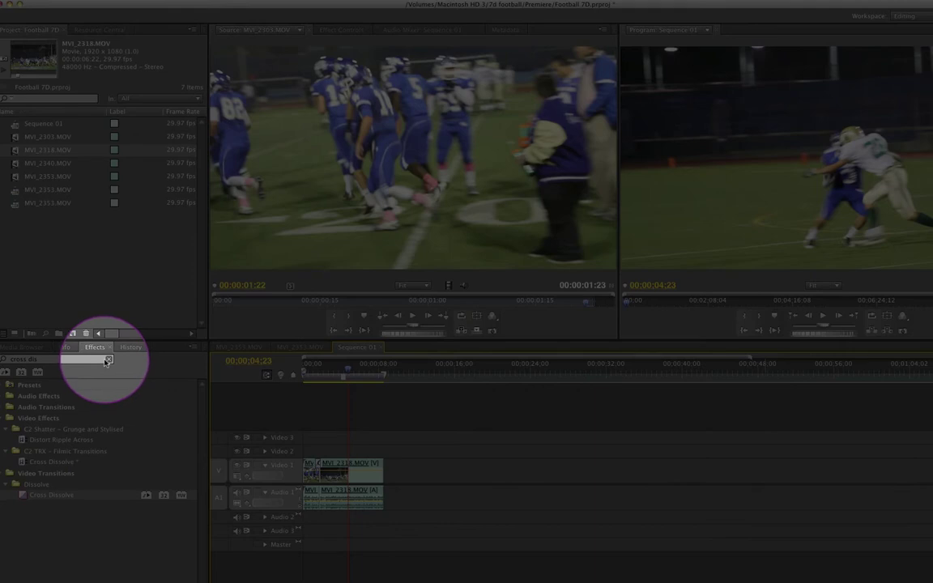
Clear the effects search and load MVI_2340.MOV in the Source monitor
click(107, 360)
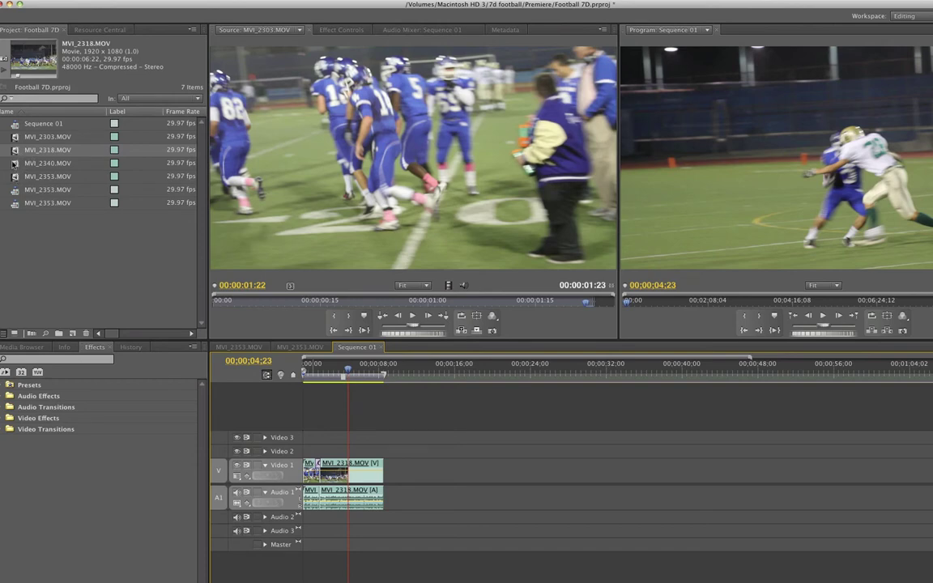
double_click(14, 163)
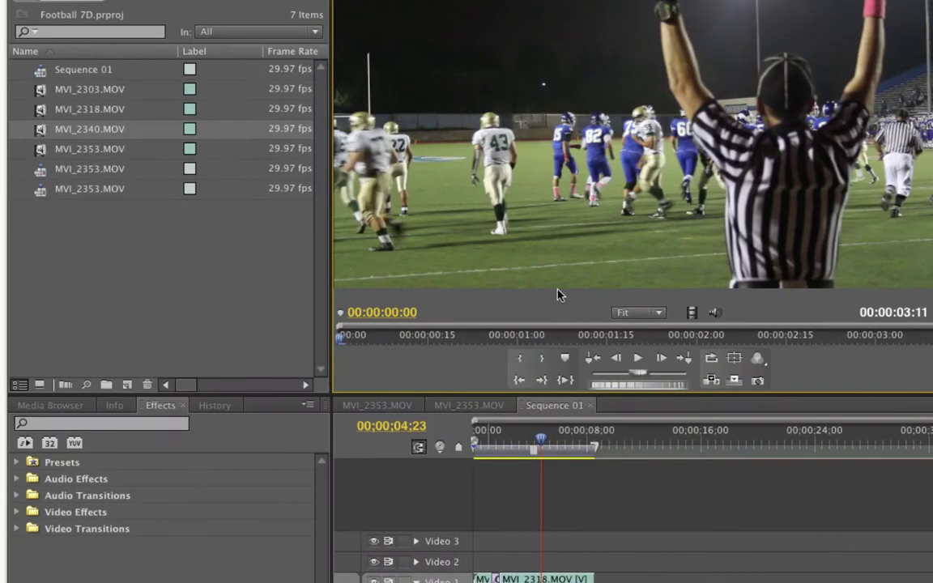
Mark MVI_2340.MOV from about 00:00:00:11 to 00:00:02:13 and append the marked section directly after MVI_2318.MOV in Sequence 01
click(357, 343)
drag(356, 343, 771, 356)
key(i)
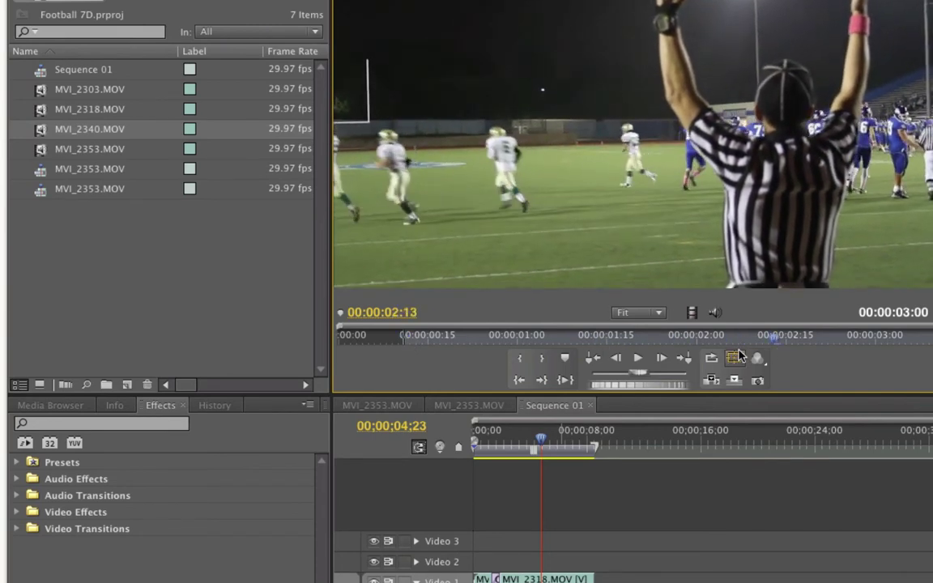
key(o)
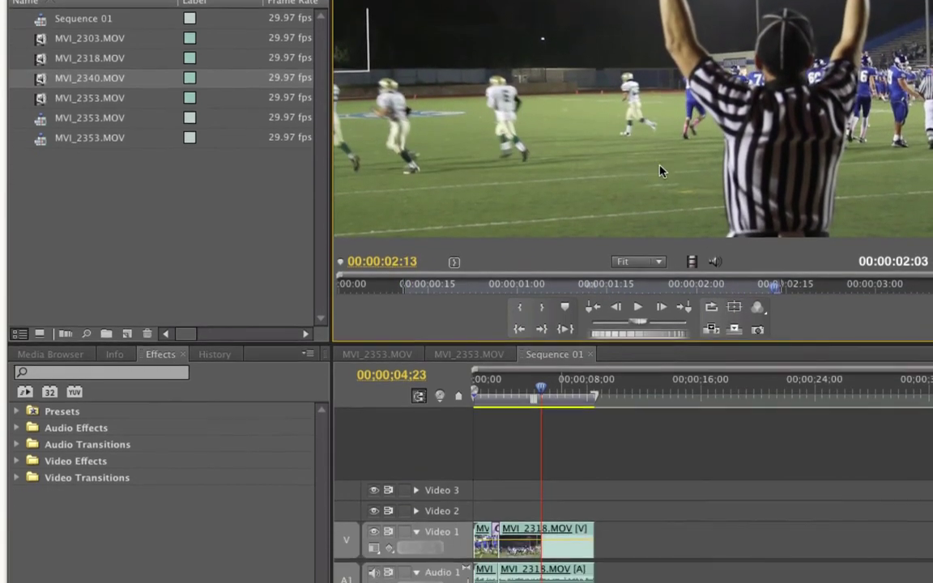
drag(659, 170, 609, 539)
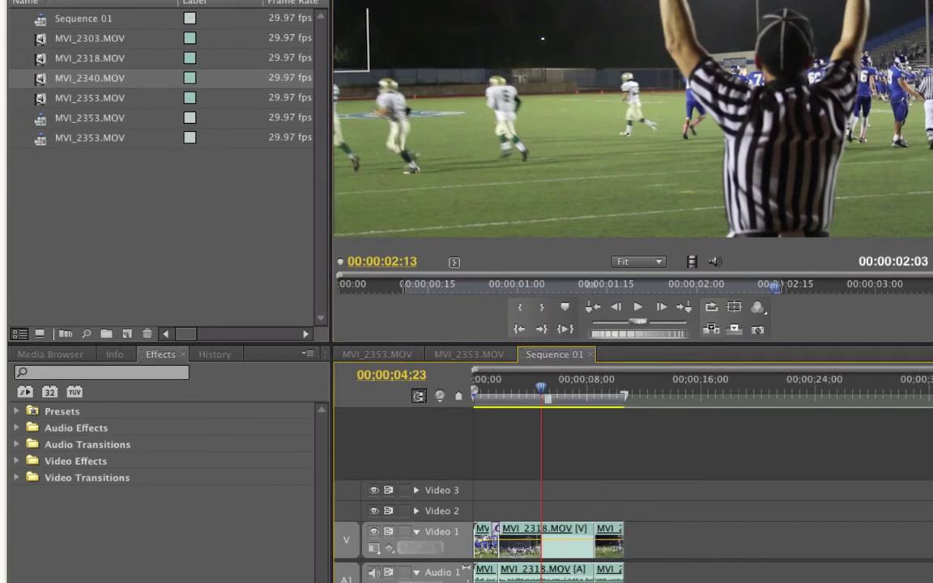
Apply the Cross Dissolve video transition between MVI_2318.MOV and MVI_2340.MOV, and play Sequence 01 from the start to review the edit
click(16, 478)
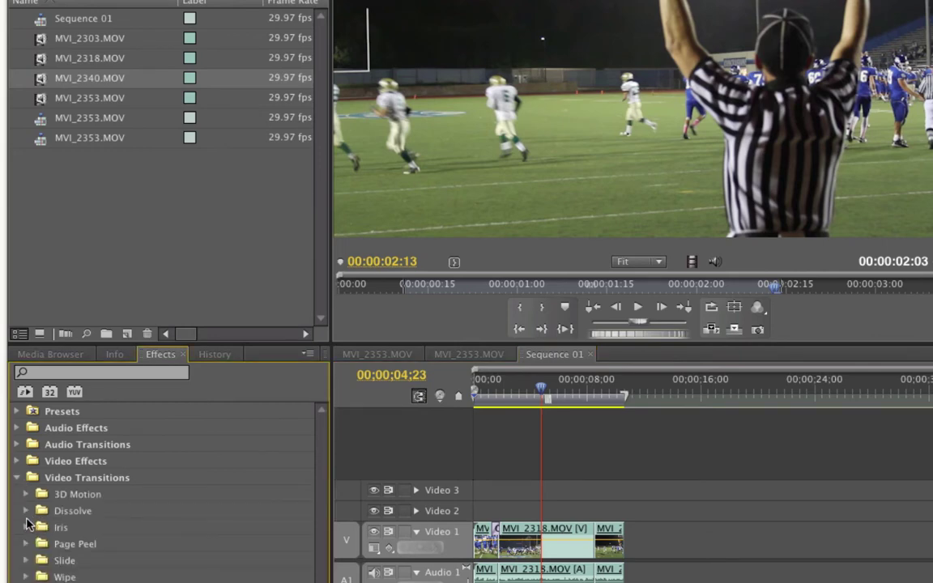
click(25, 511)
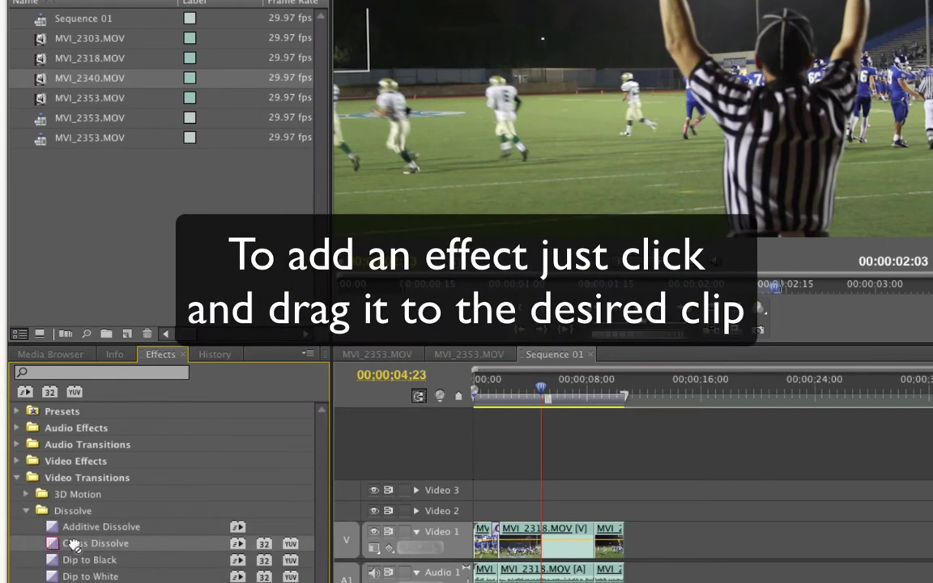
drag(73, 545, 596, 531)
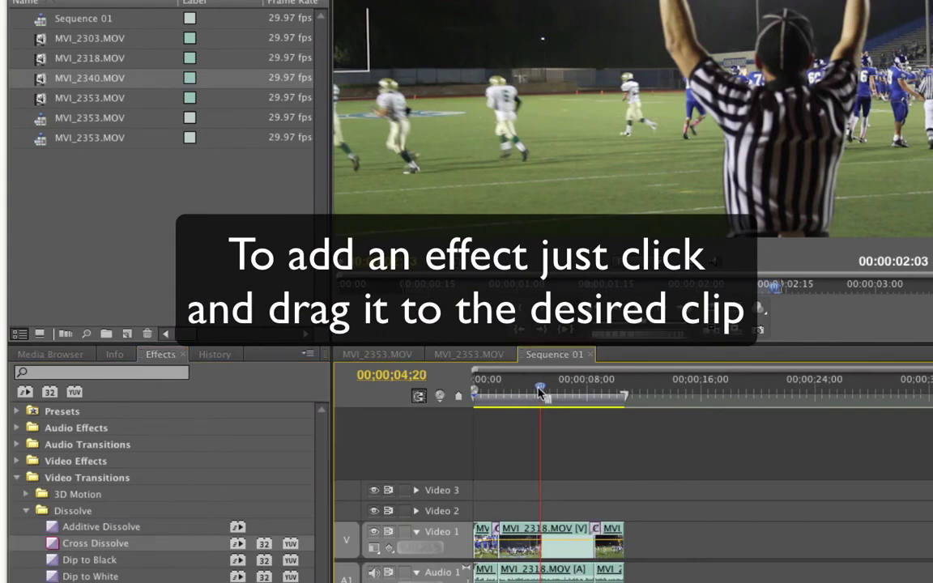
key(Home)
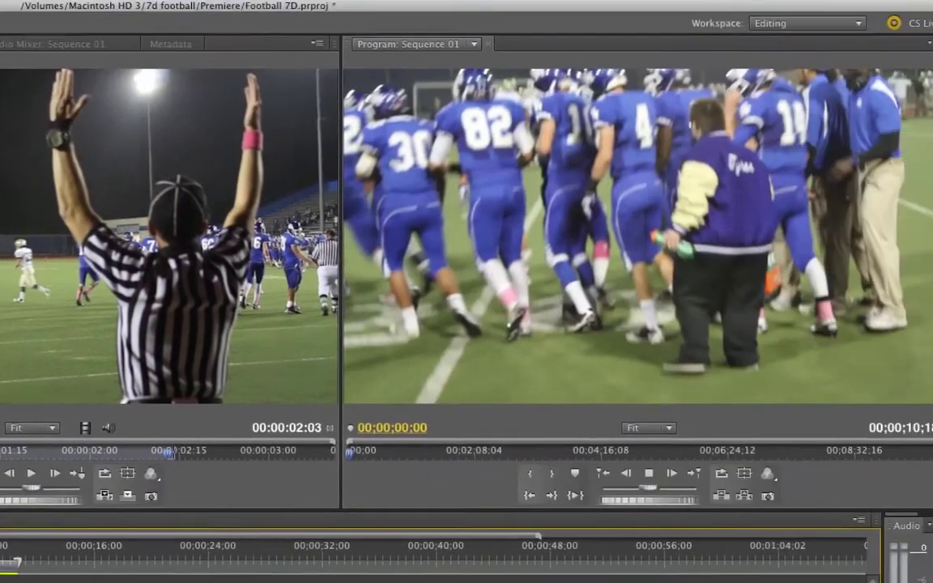
key(space)
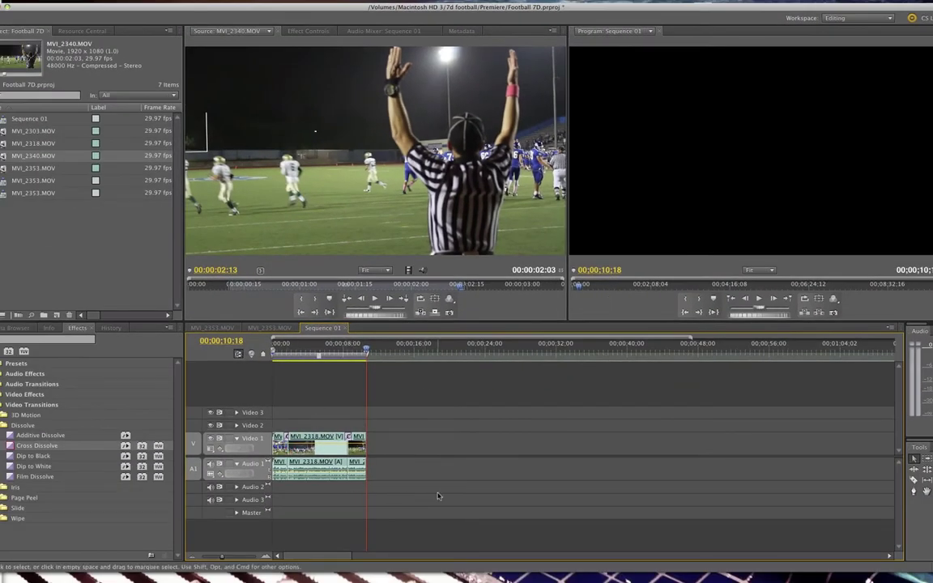
Search the effects for "look" and apply the Magic Bullet Looks effect to the MVI_2318.MOV clip in Sequence 01
click(312, 348)
key(space)
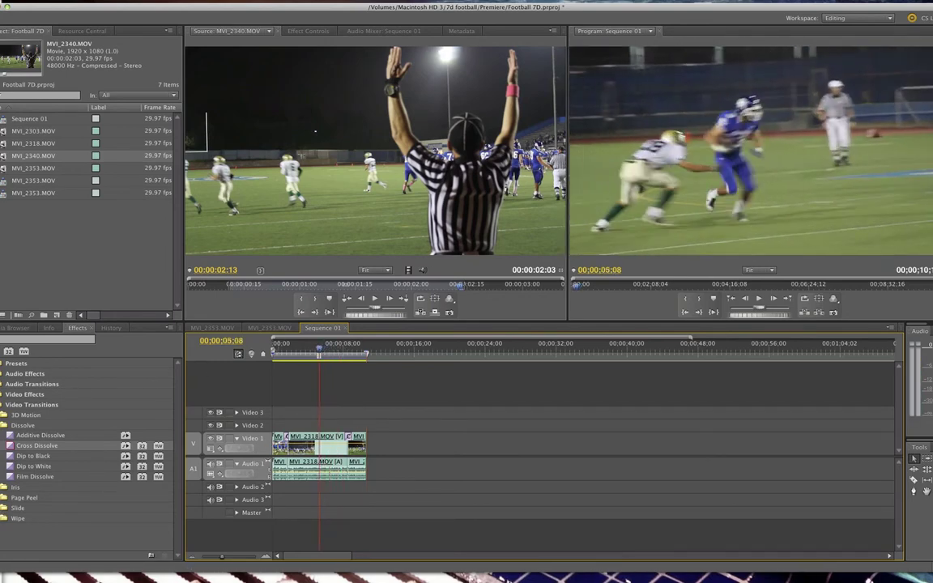
click(2, 404)
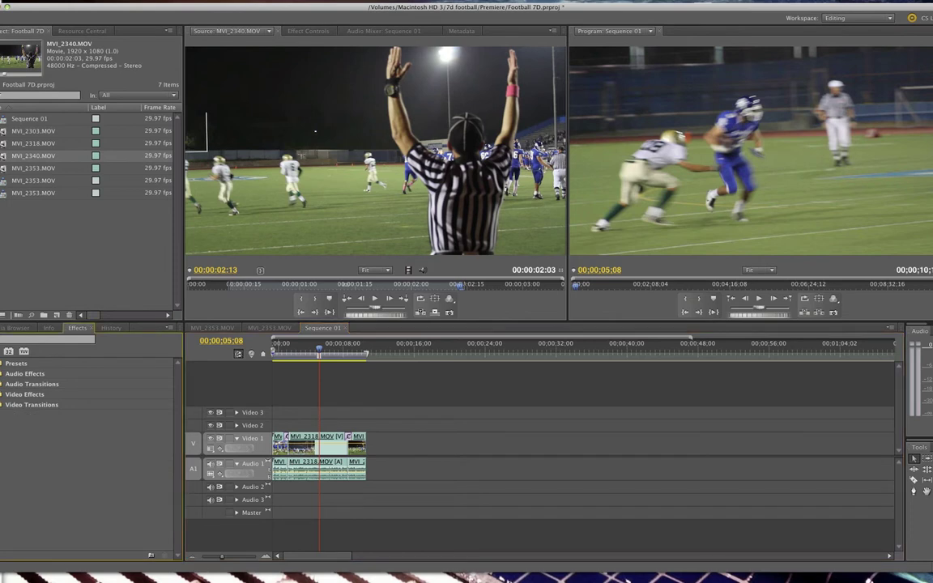
click(2, 394)
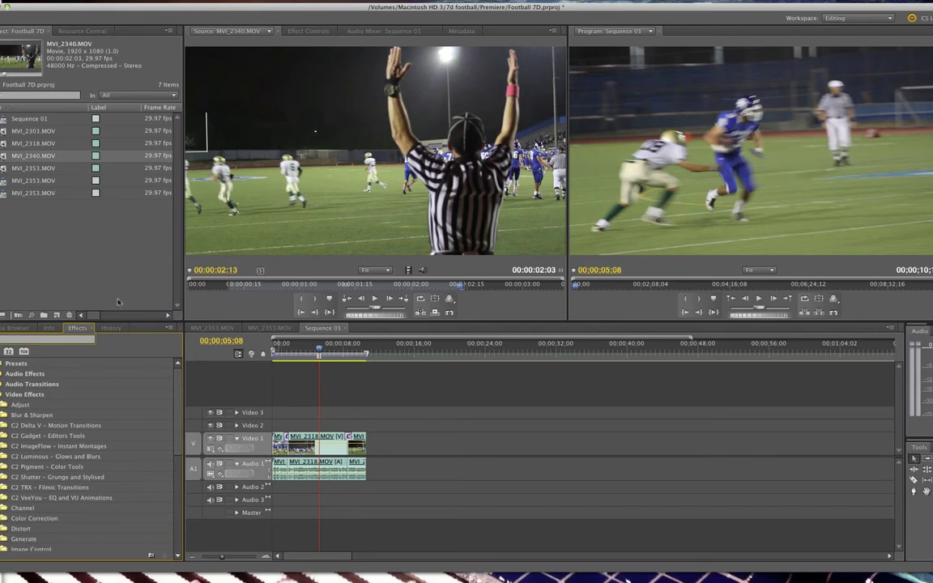
text(look)
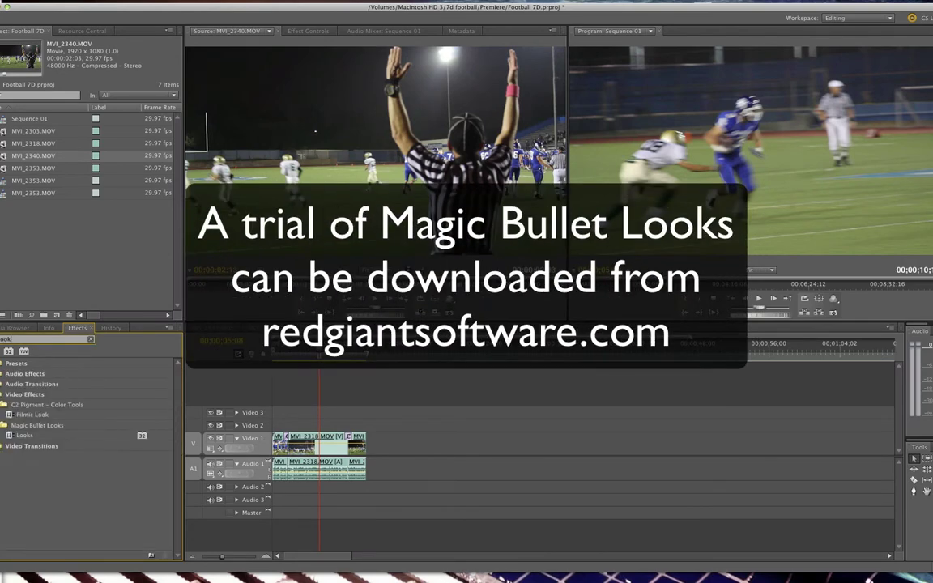
drag(10, 434, 301, 443)
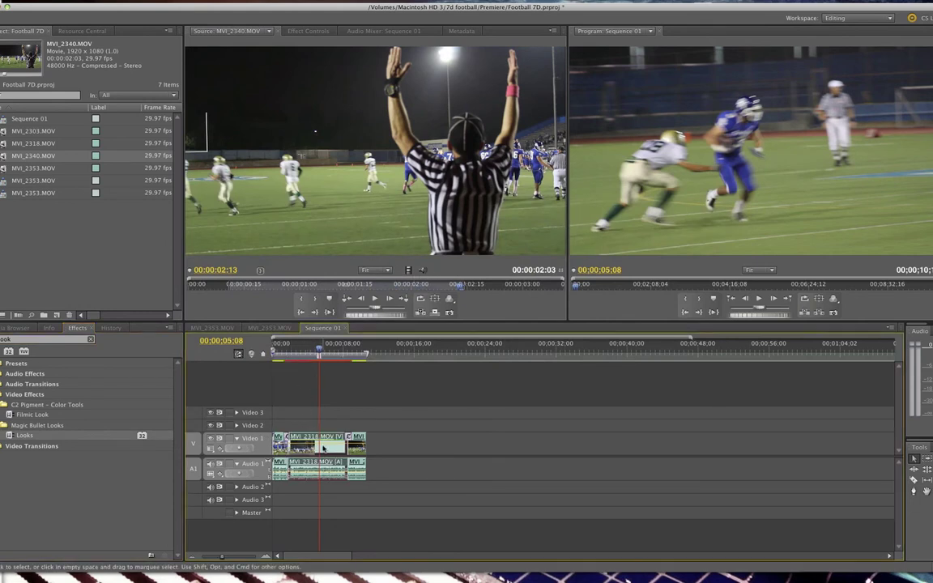
Open the Magic Bullet Looks editor for MVI_2318.MOV, try several Cinematic presets and apply the Buffalo look to the clip
click(302, 31)
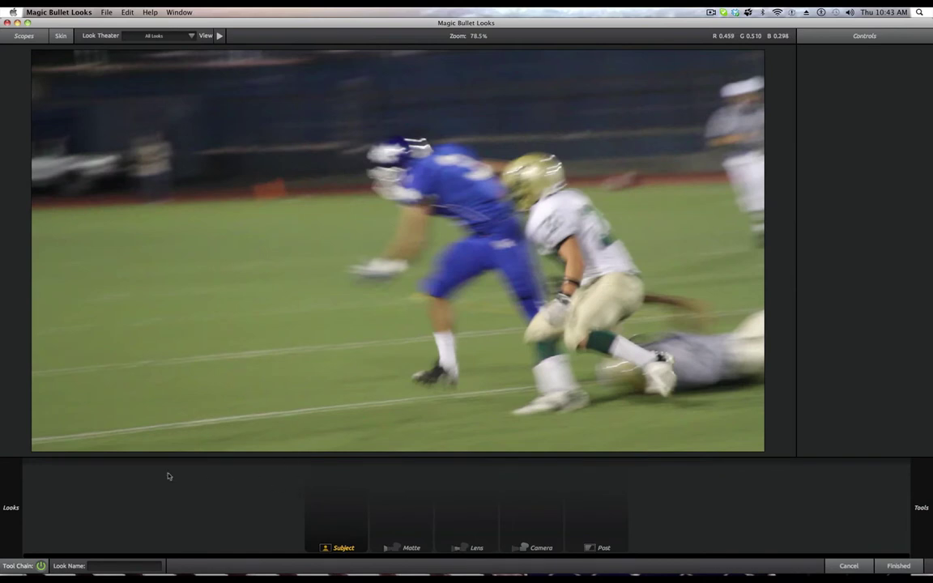
mouse_move(2, 447)
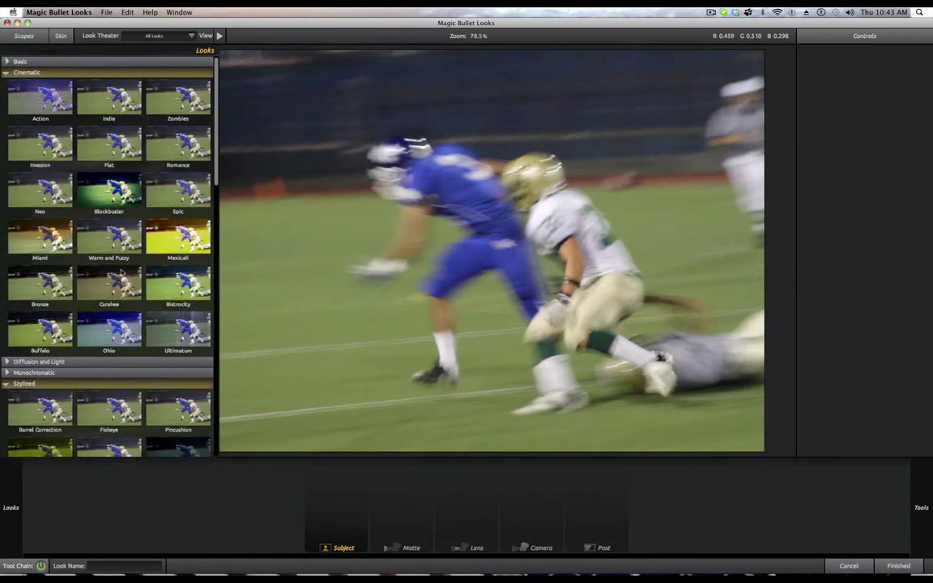
click(111, 193)
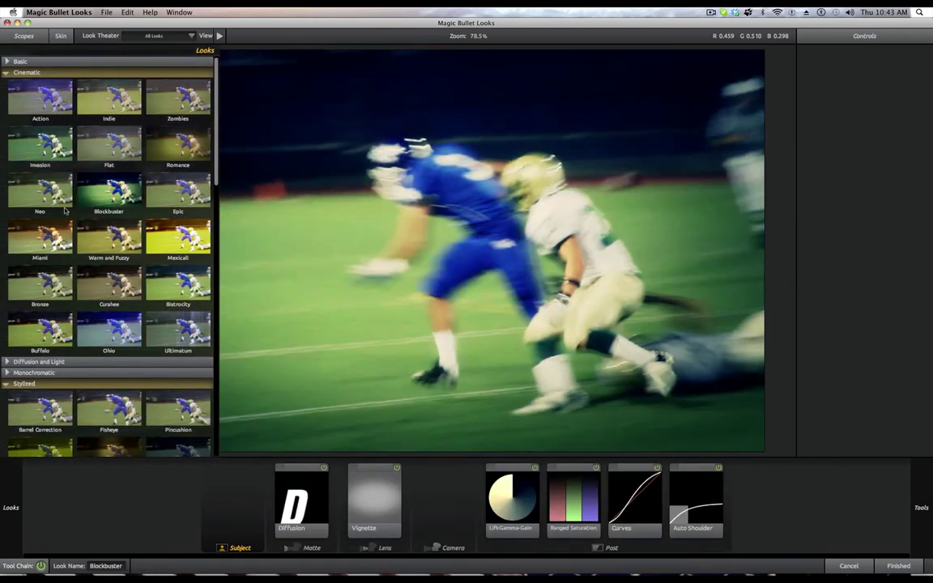
click(165, 136)
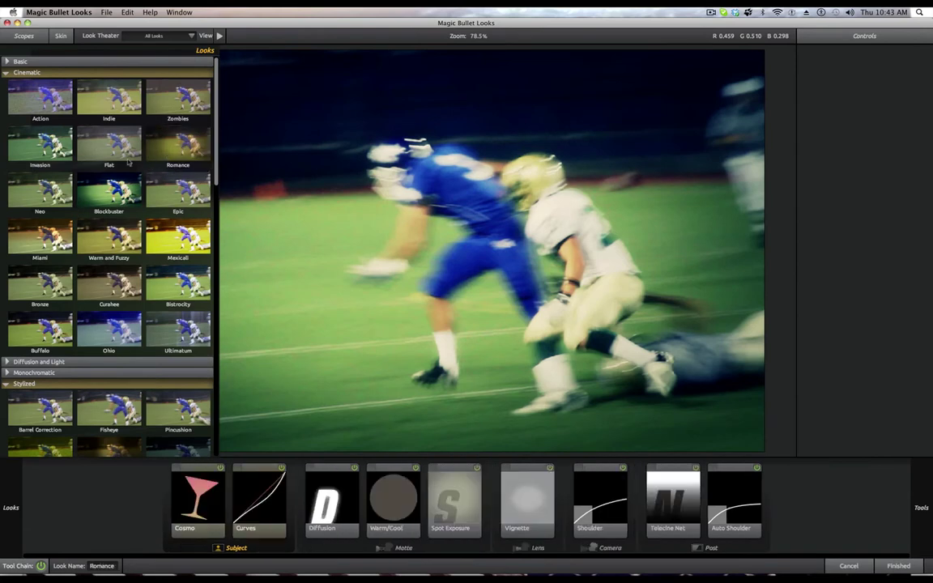
click(161, 92)
click(38, 96)
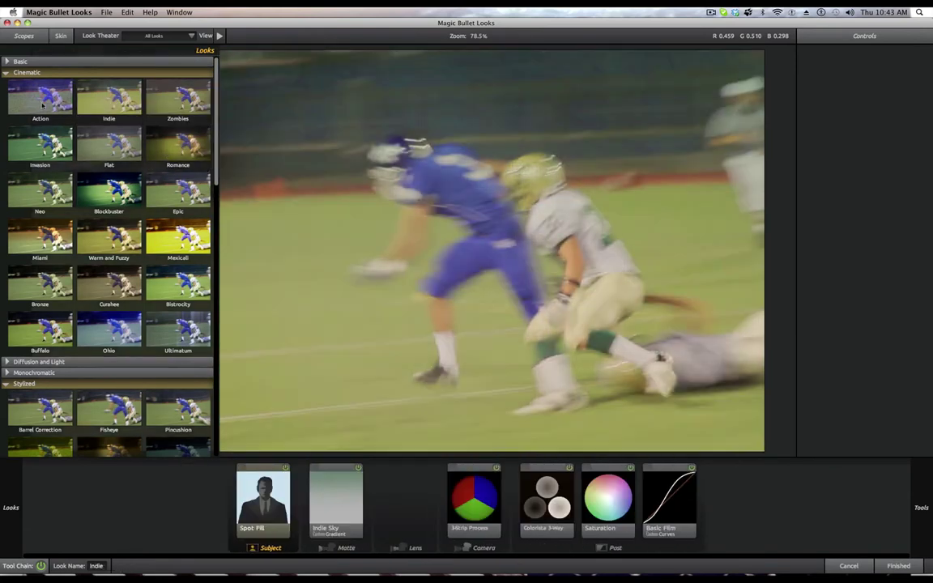
click(43, 330)
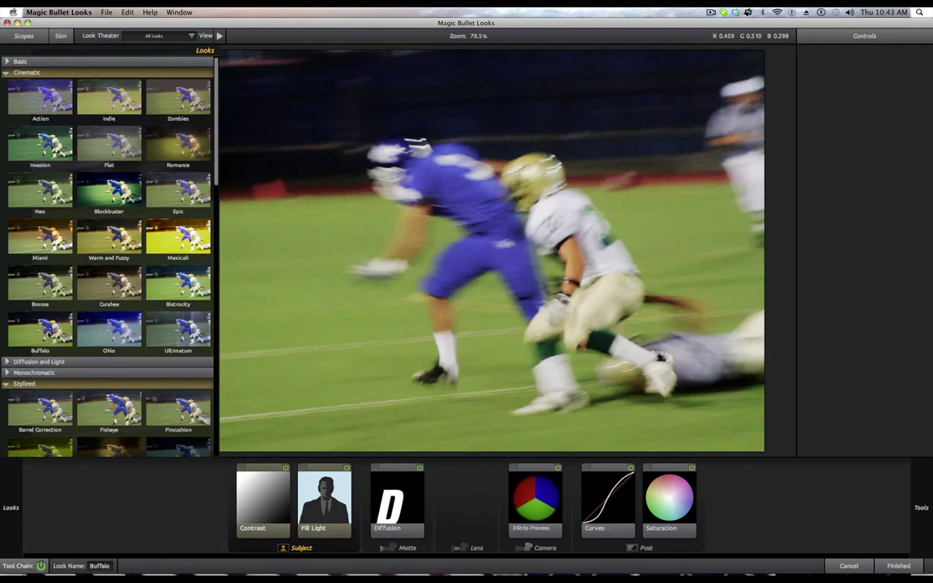
click(891, 566)
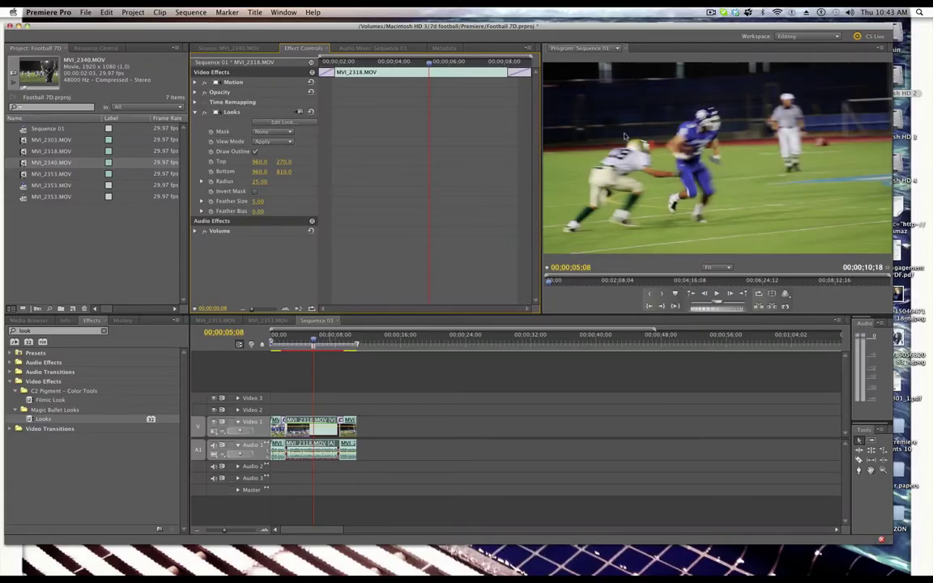
Play back the graded MVI_2318.MOV clip in Sequence 01 to check the look and playback smoothness
key(Right)
key(Right)
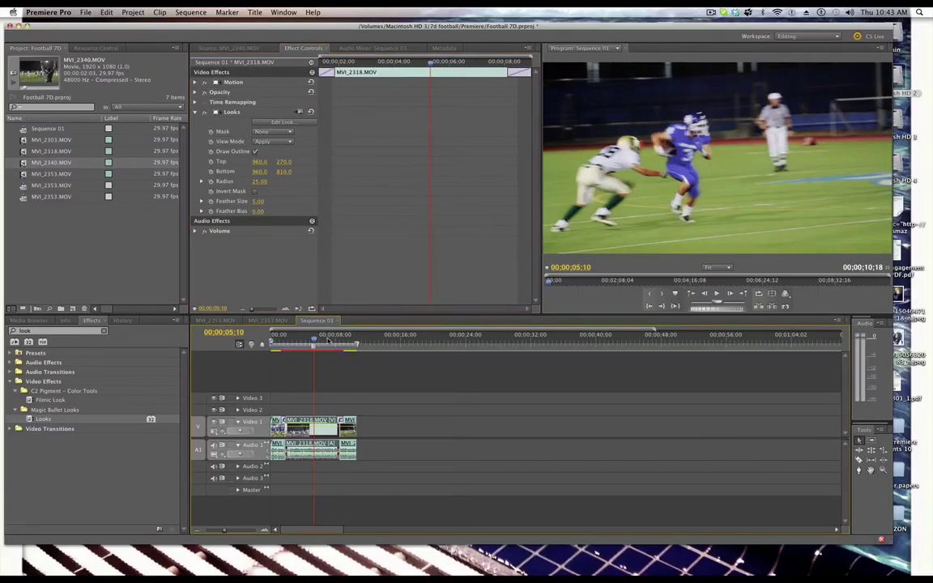
key(space)
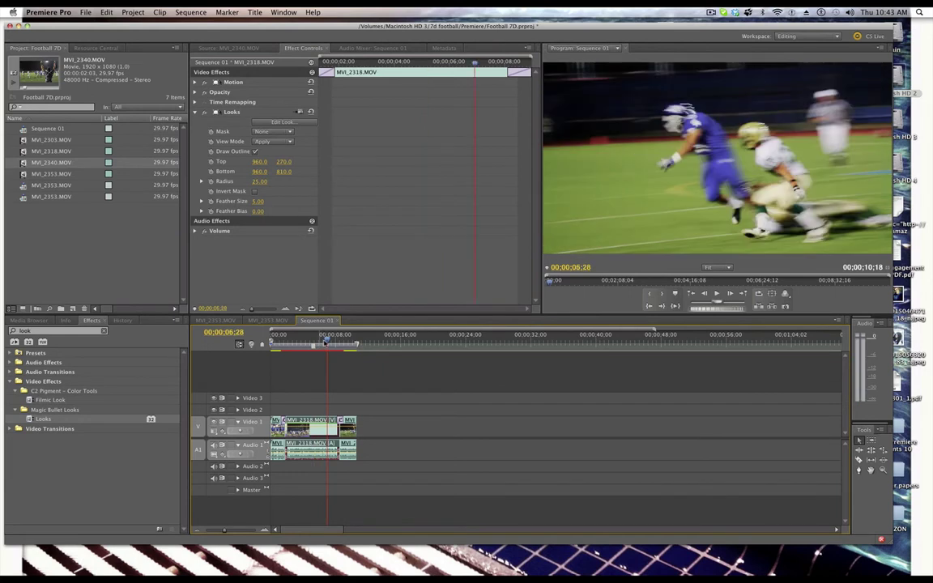
key(Up)
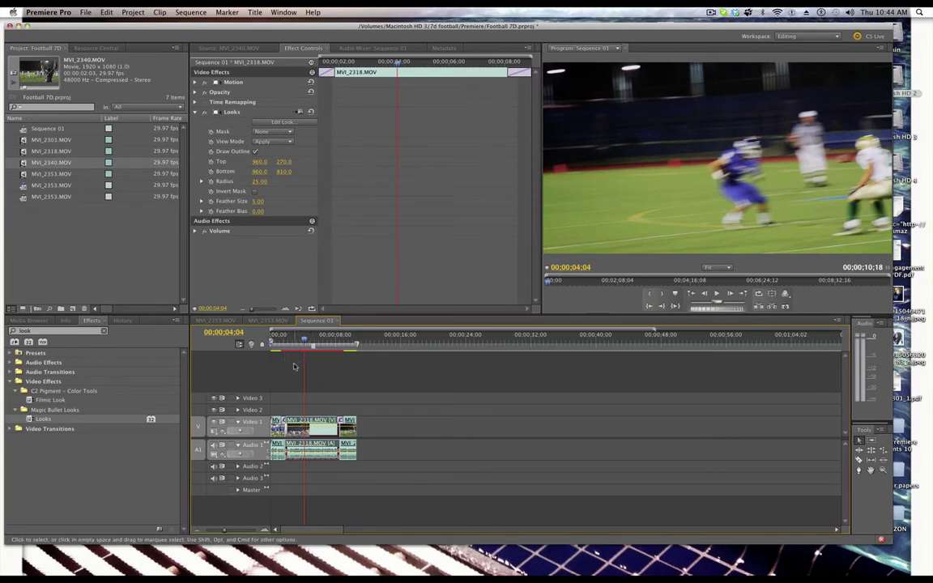
key(space)
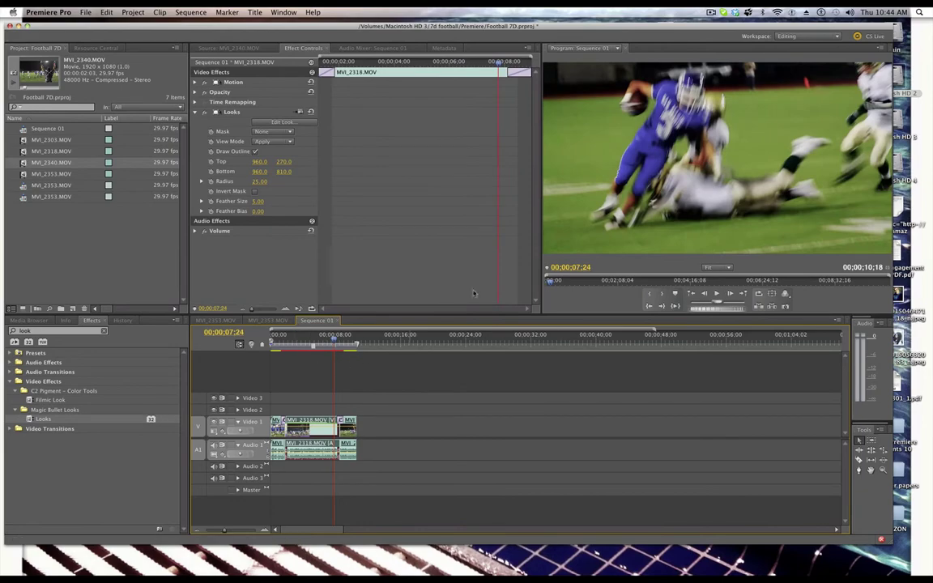
Set the playback resolution of the Sequence 01 Program monitor to 1/4
click(719, 162)
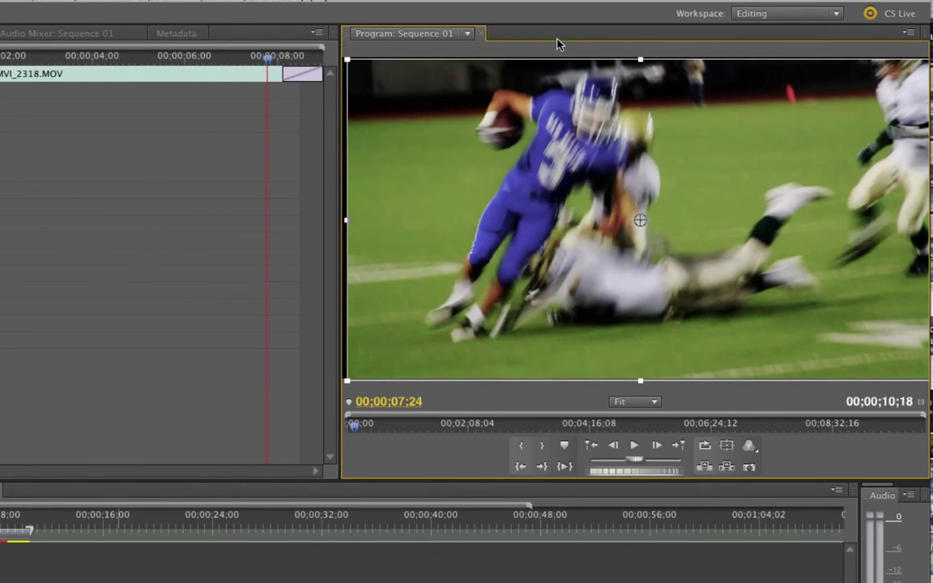
right_click(671, 198)
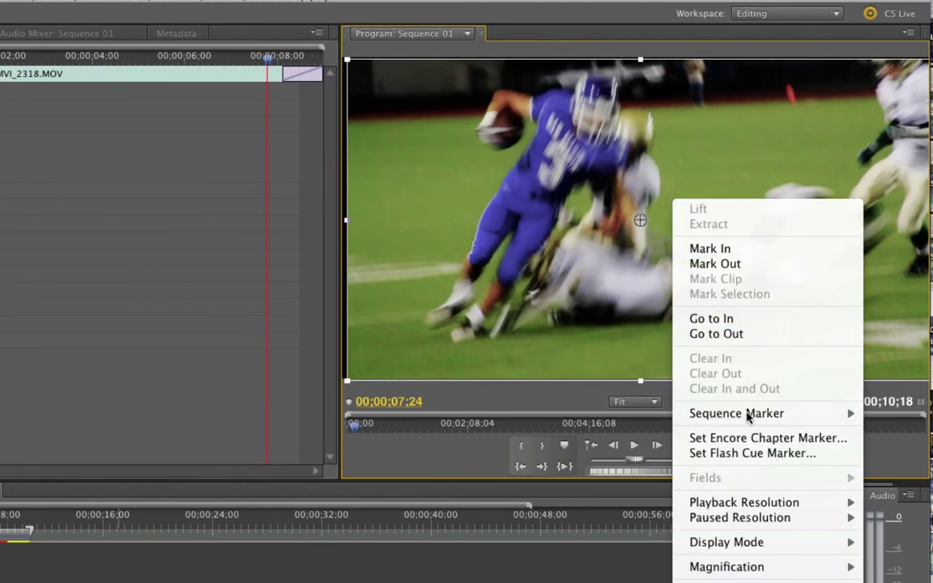
mouse_move(736, 505)
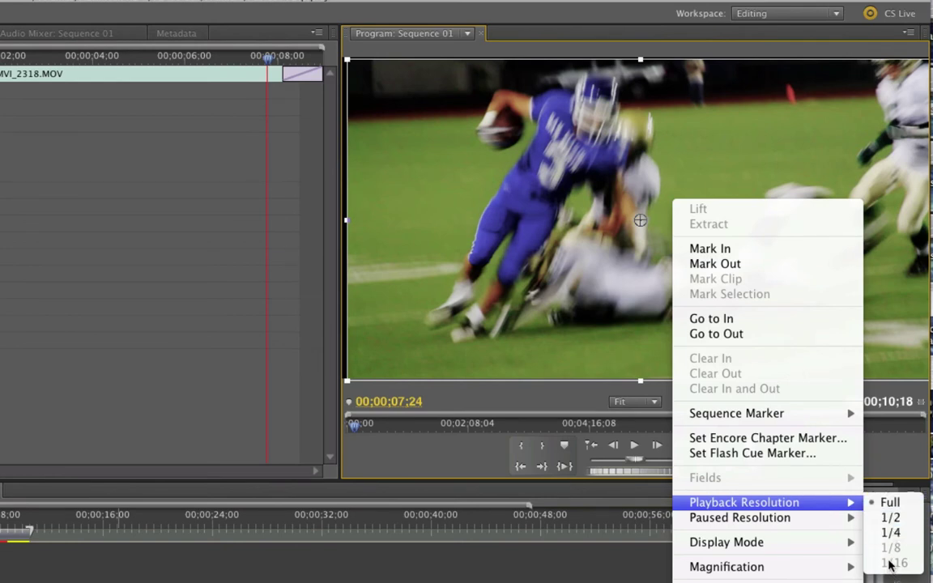
click(868, 533)
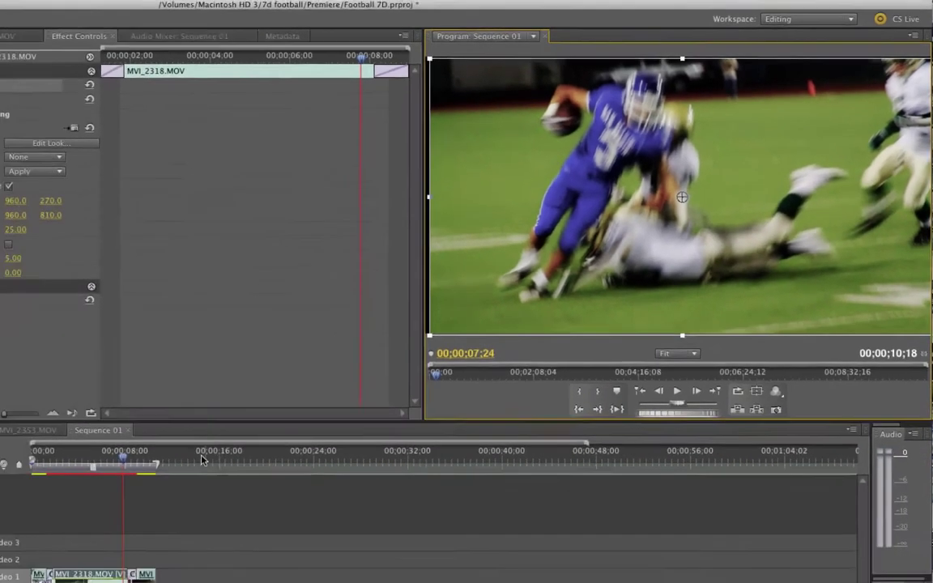
Play Sequence 01 from about 00;00;01;27 through the graded MVI_2318.MOV clip to check playback at reduced resolution
click(0, 522)
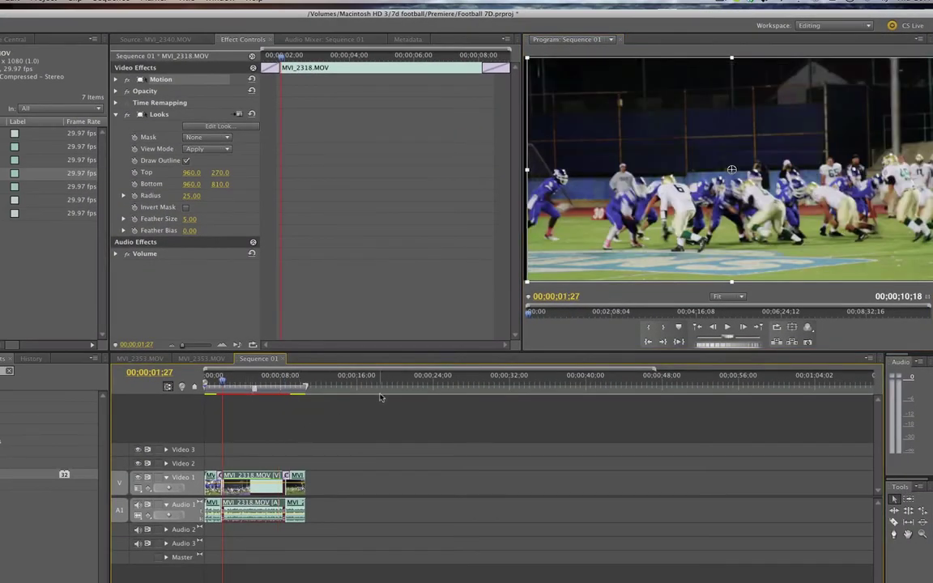
key(space)
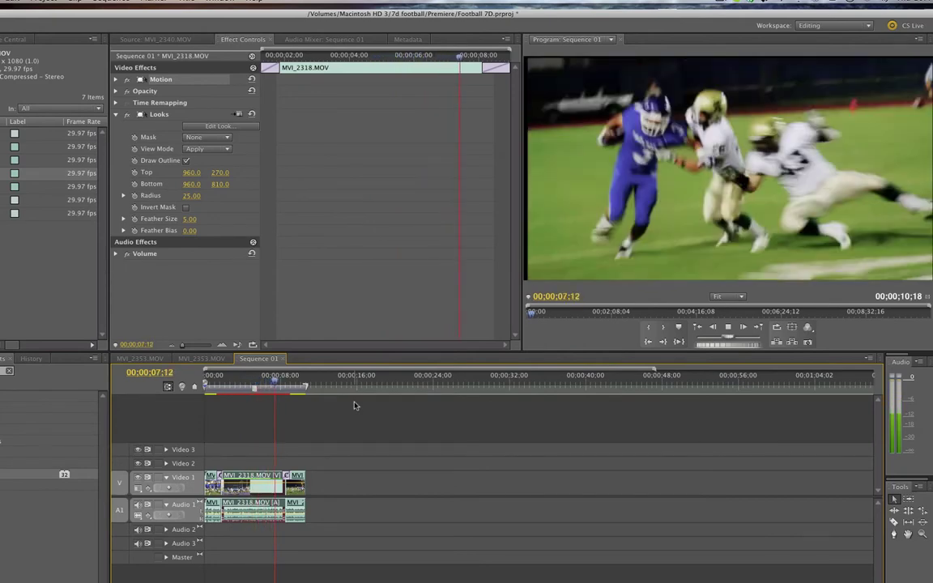
key(space)
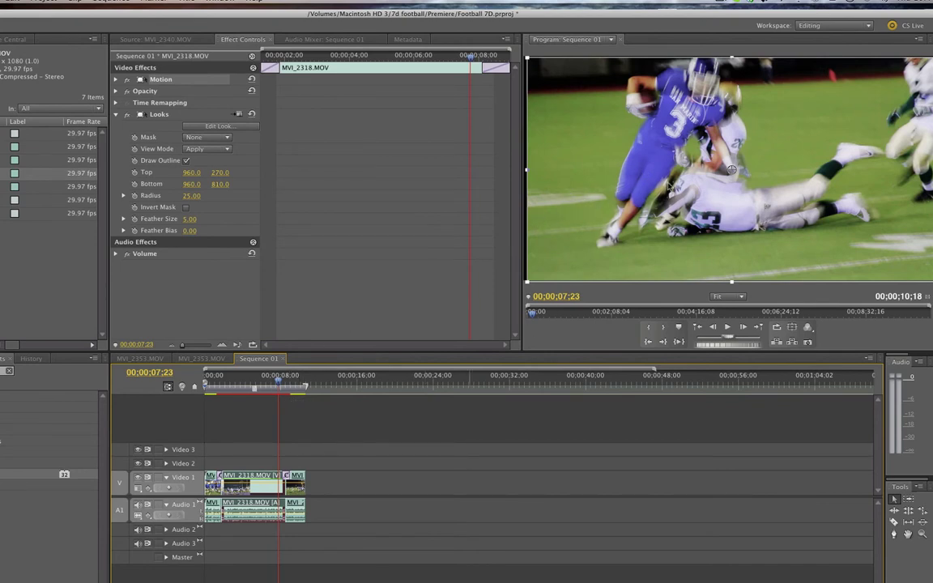
Set the Program monitor's playback resolution to Full, turn off the Looks effect on MVI_2318.MOV and play the clip
right_click(680, 166)
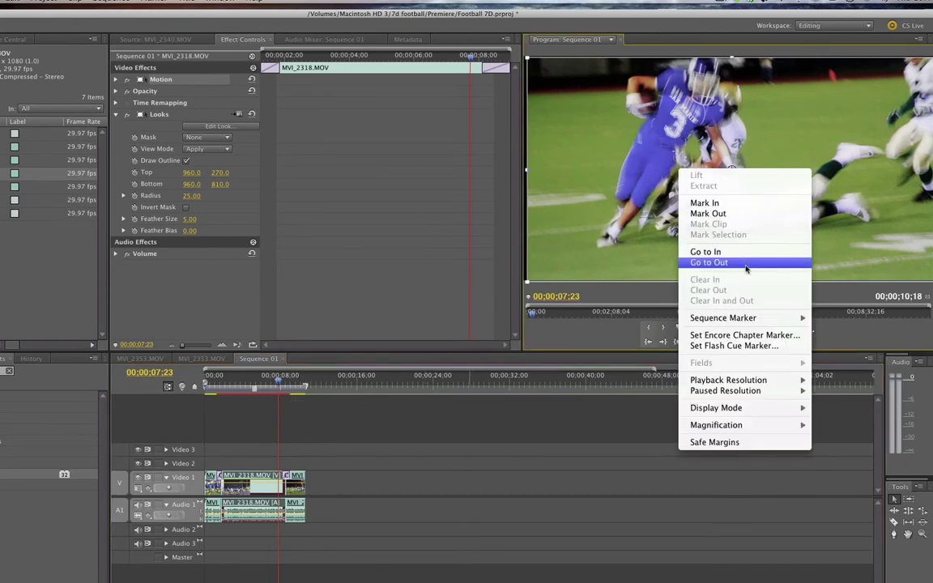
mouse_move(810, 380)
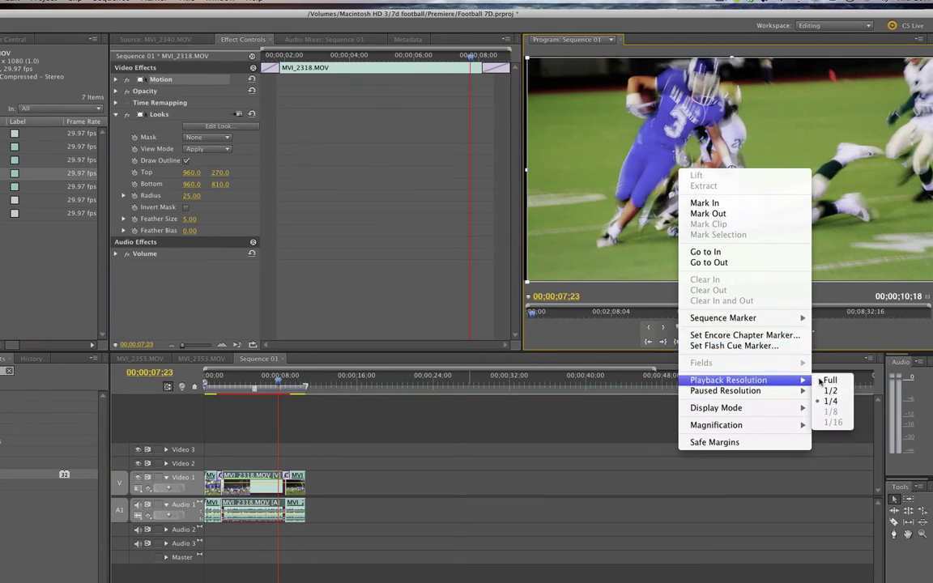
click(827, 380)
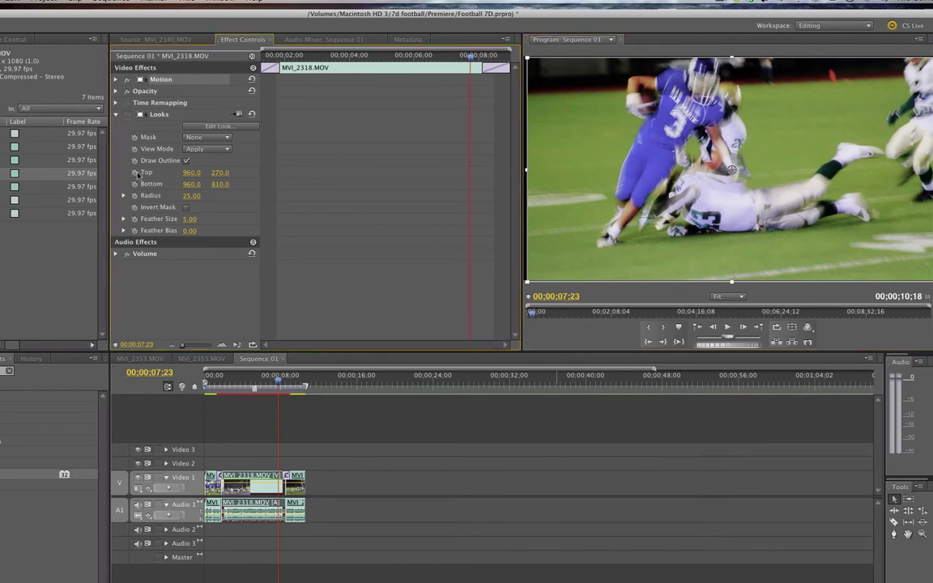
mouse_move(277, 381)
mouse_down()
mouse_move(227, 382)
mouse_move(277, 387)
mouse_up()
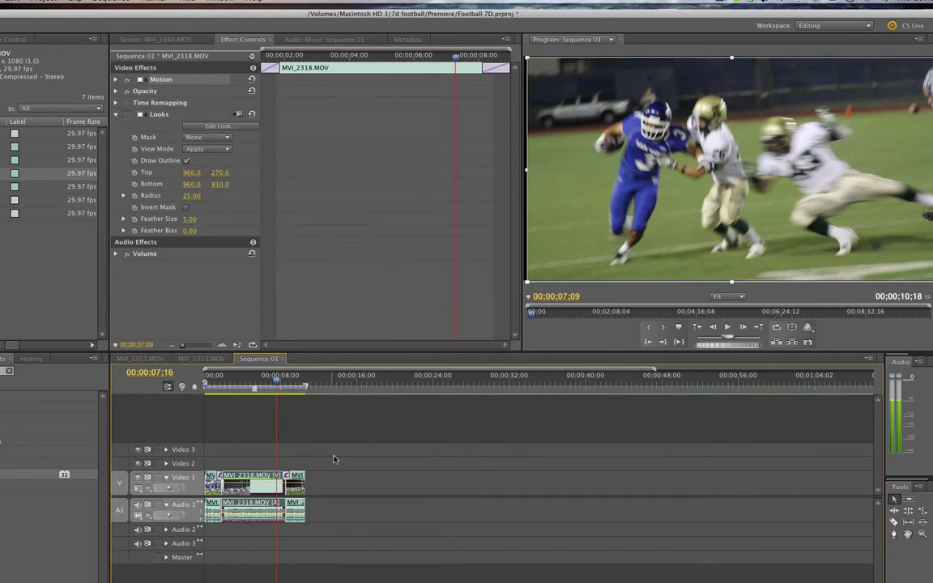
click(314, 478)
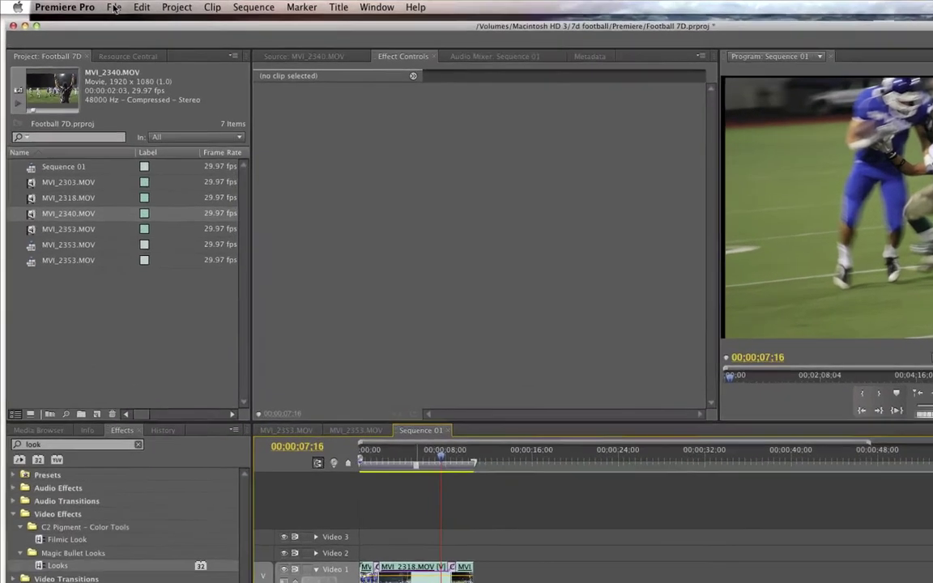
click(90, 5)
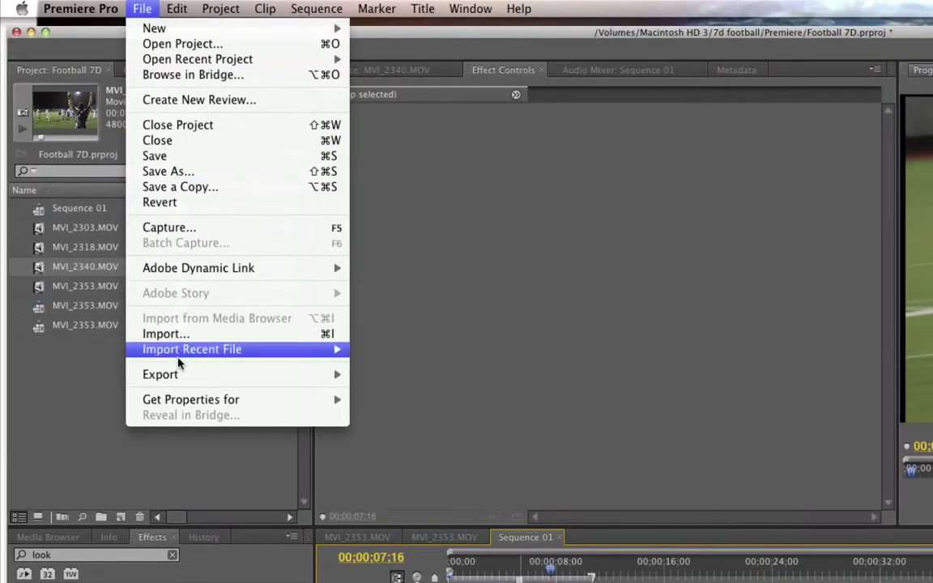
mouse_move(106, 242)
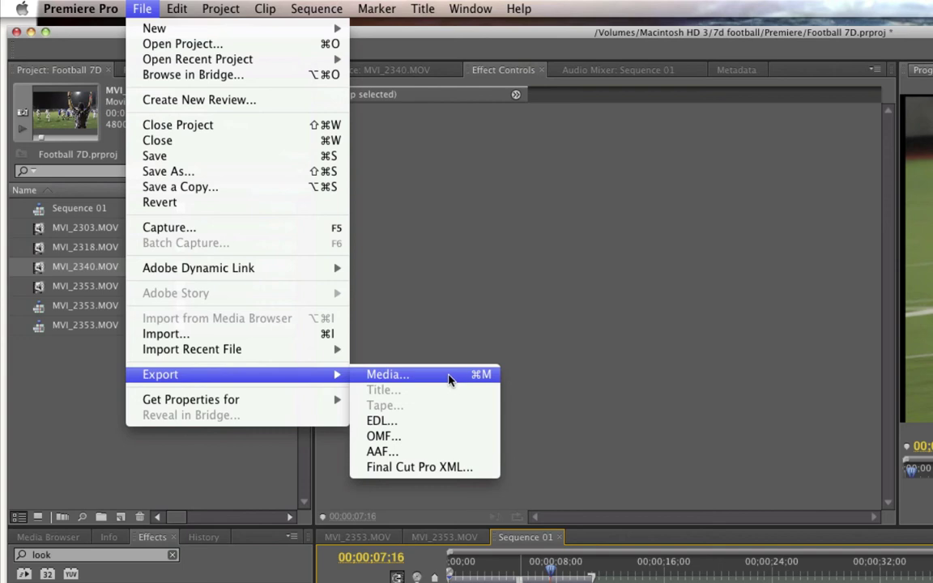
click(396, 375)
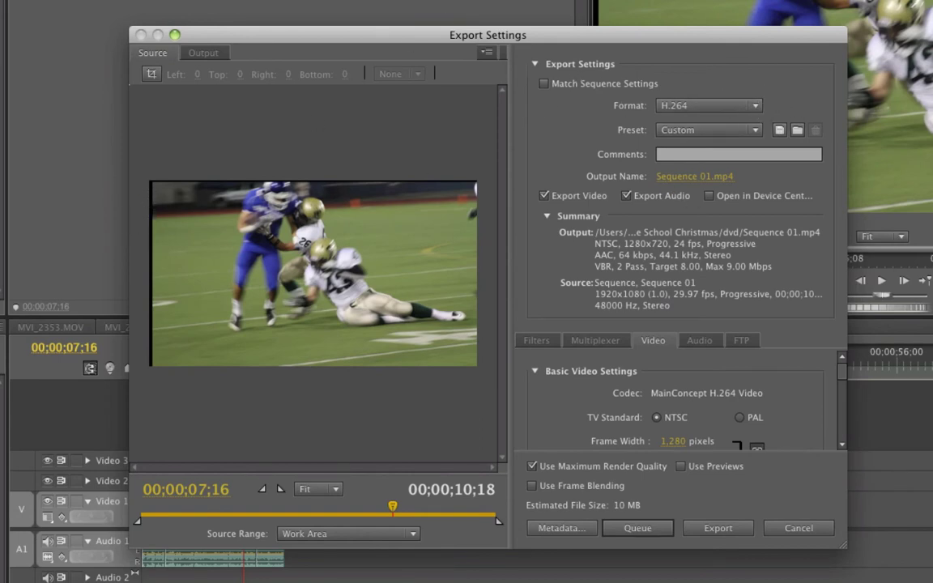
click(701, 106)
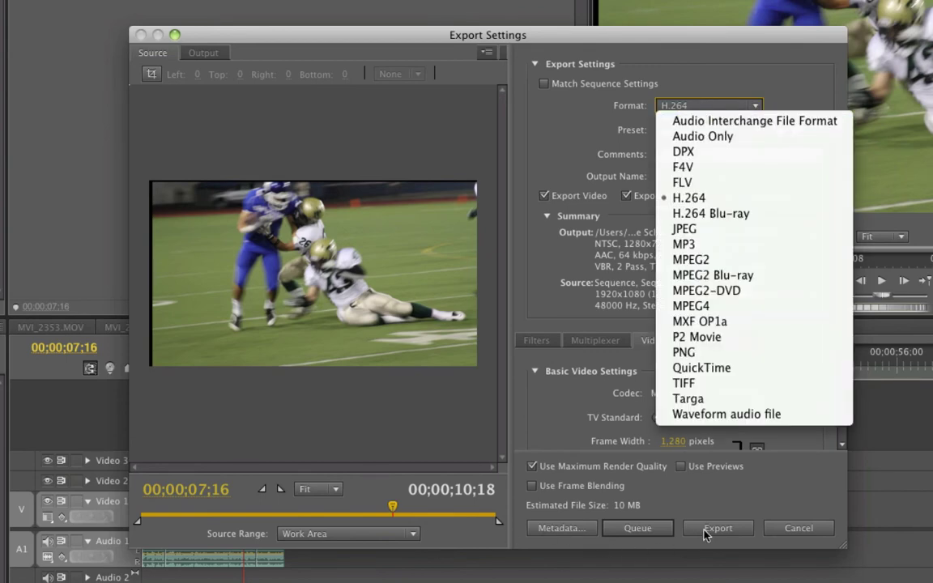
click(796, 532)
click(784, 538)
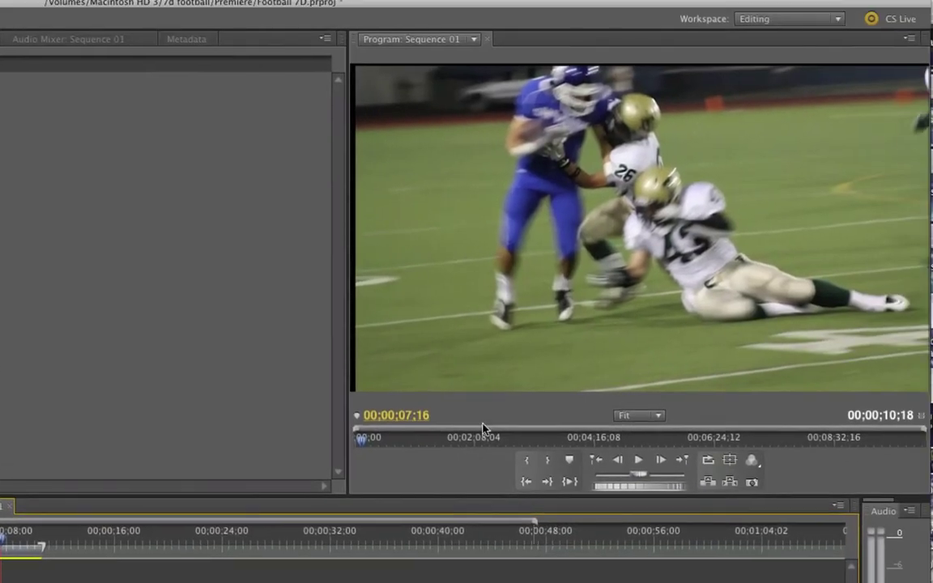
double_click(436, 265)
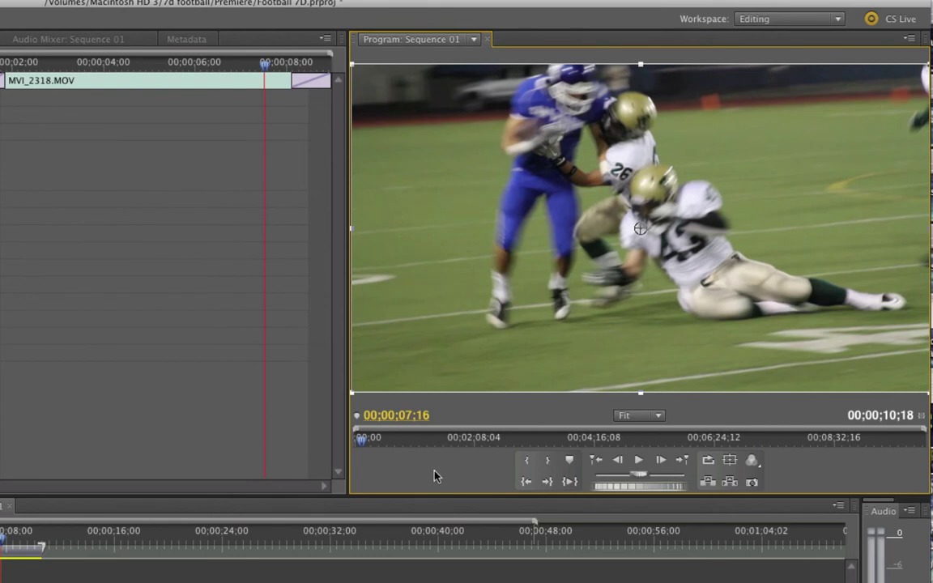
click(395, 56)
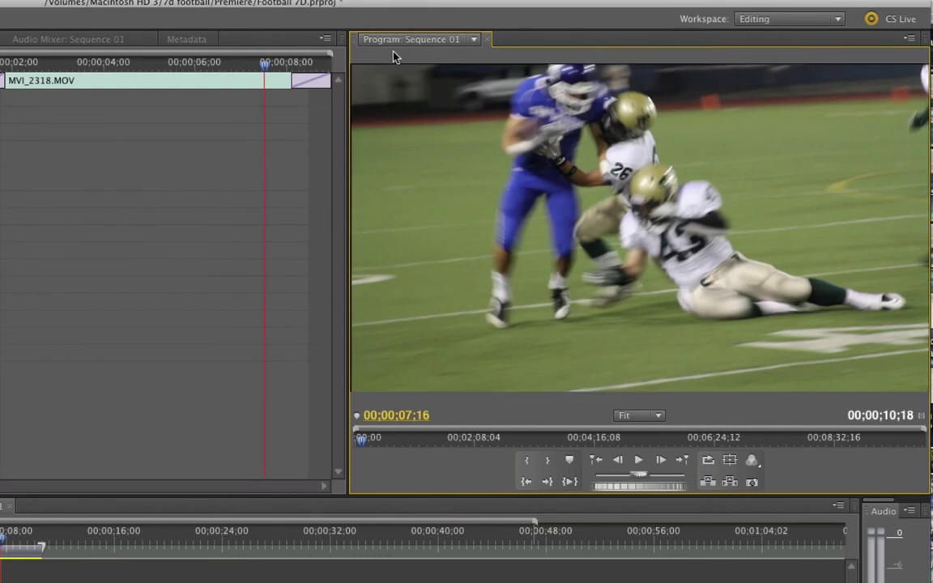
click(429, 314)
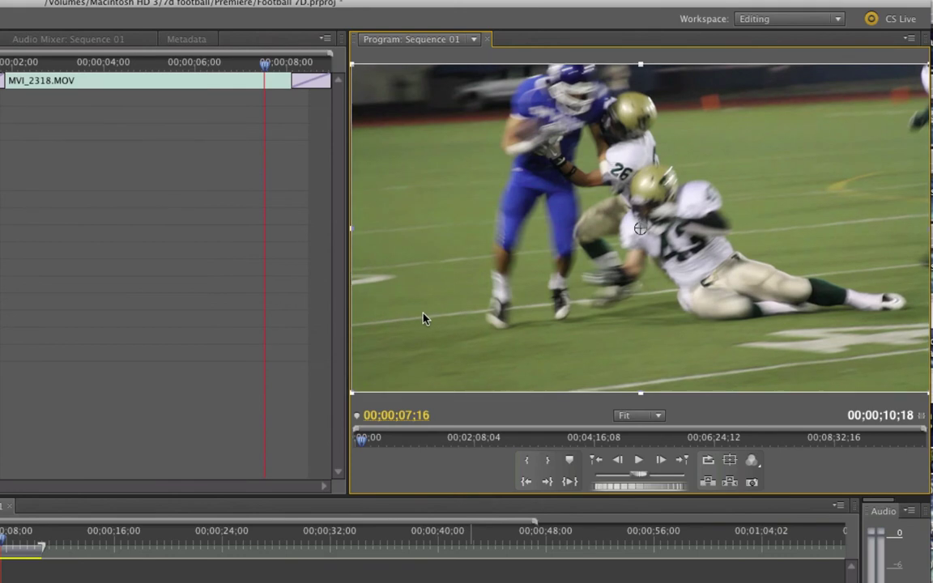
key(Left)
key(Left)
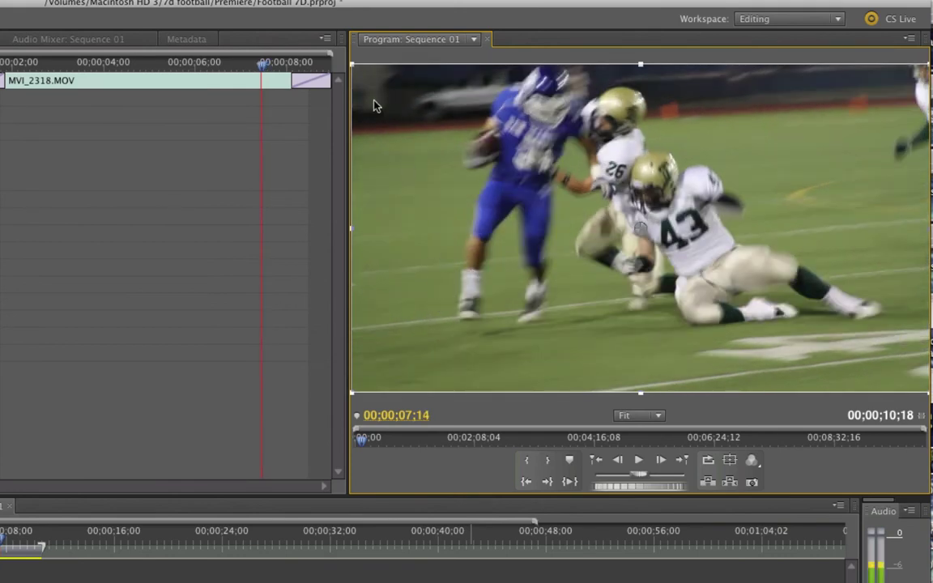
drag(353, 64, 351, 64)
Open the export settings for Sequence 01 and set the format to H.264 with the YouTube Widescreen HD preset
click(238, 550)
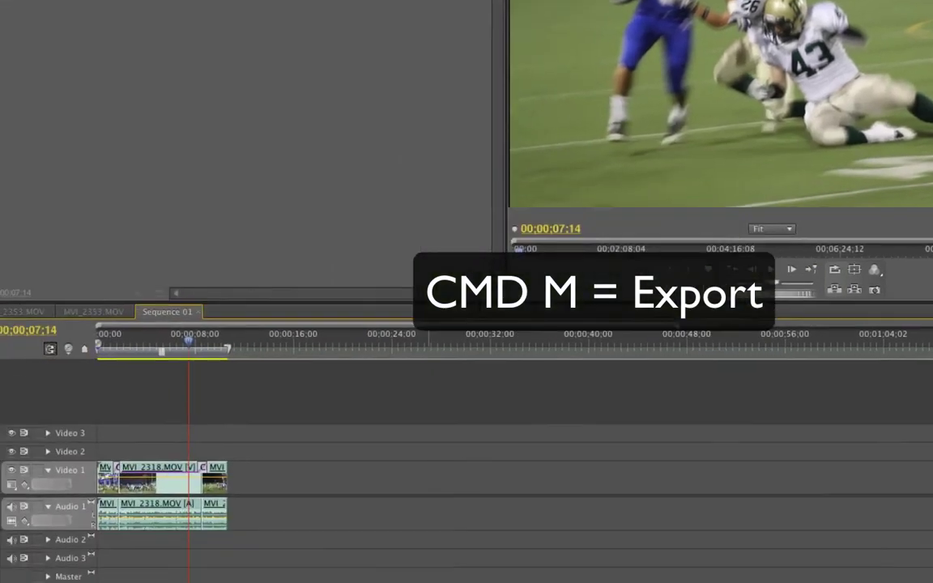
key(super+m)
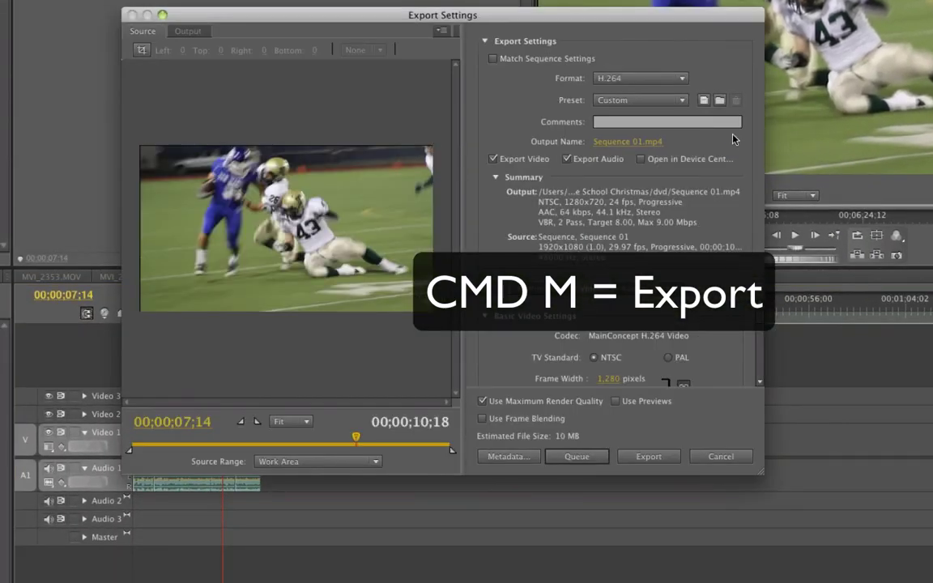
click(648, 79)
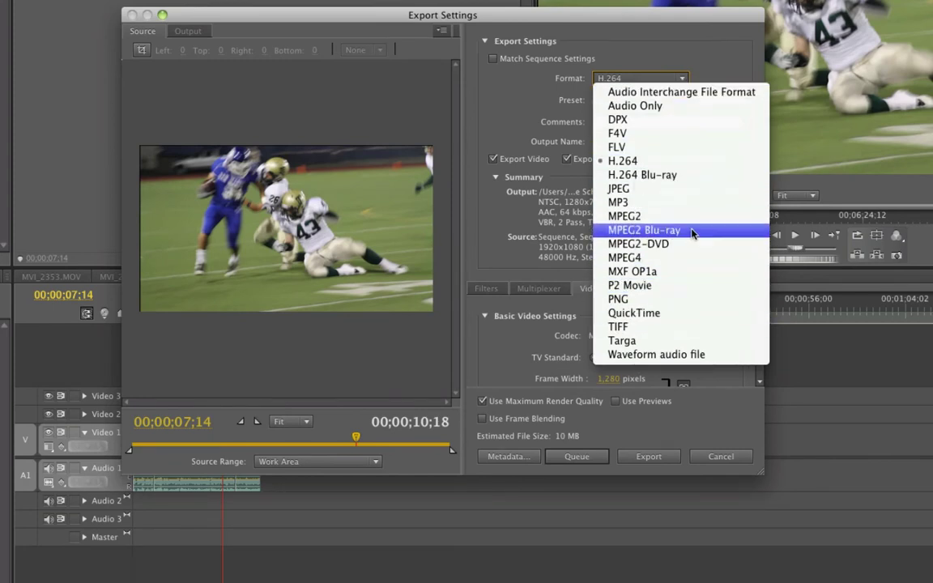
click(654, 164)
click(640, 100)
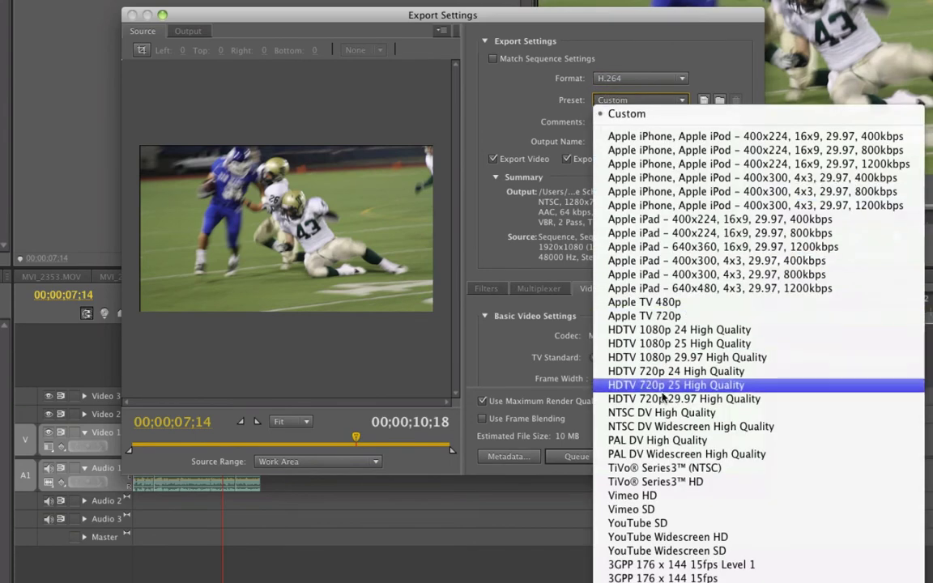
click(625, 537)
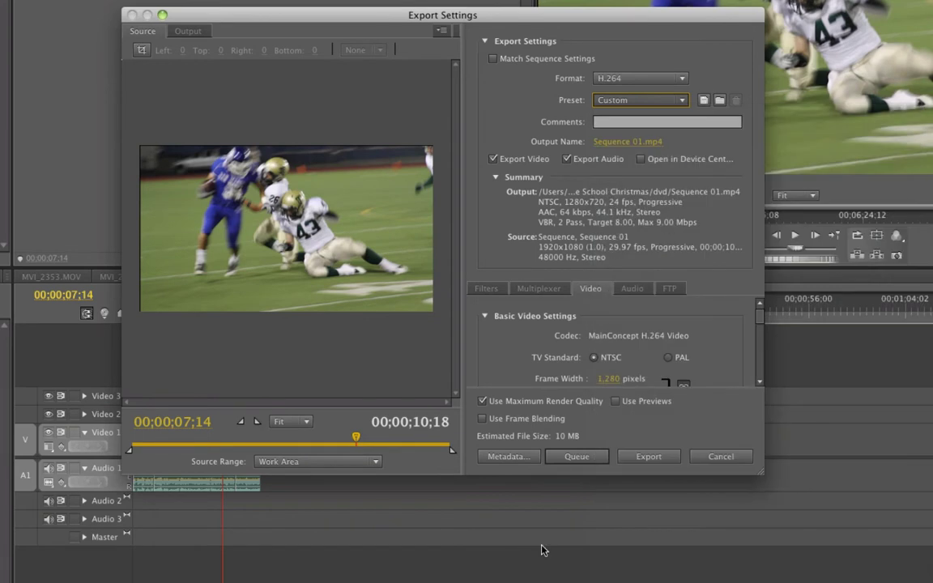
Open the export's output location and create a new folder named Renders inside the 7d football folder
click(627, 142)
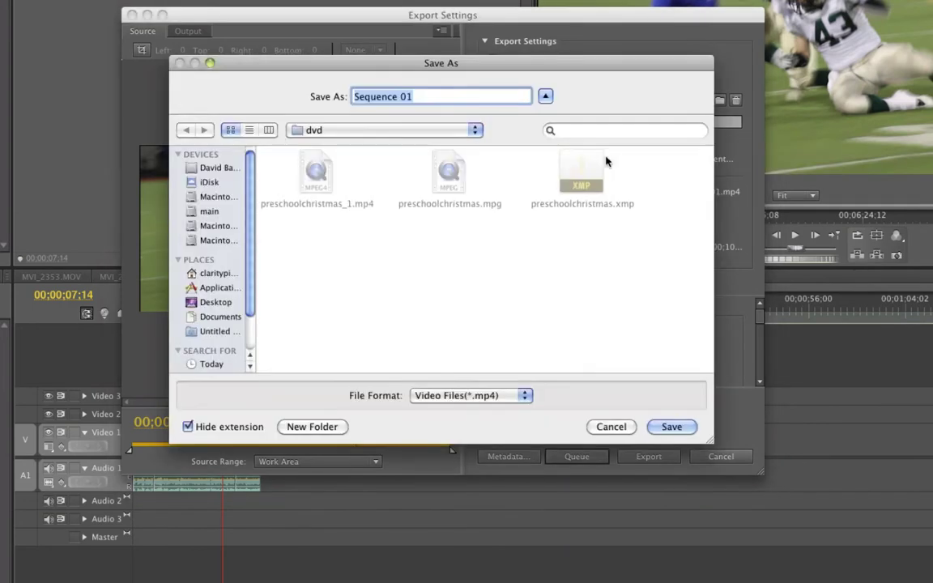
click(349, 131)
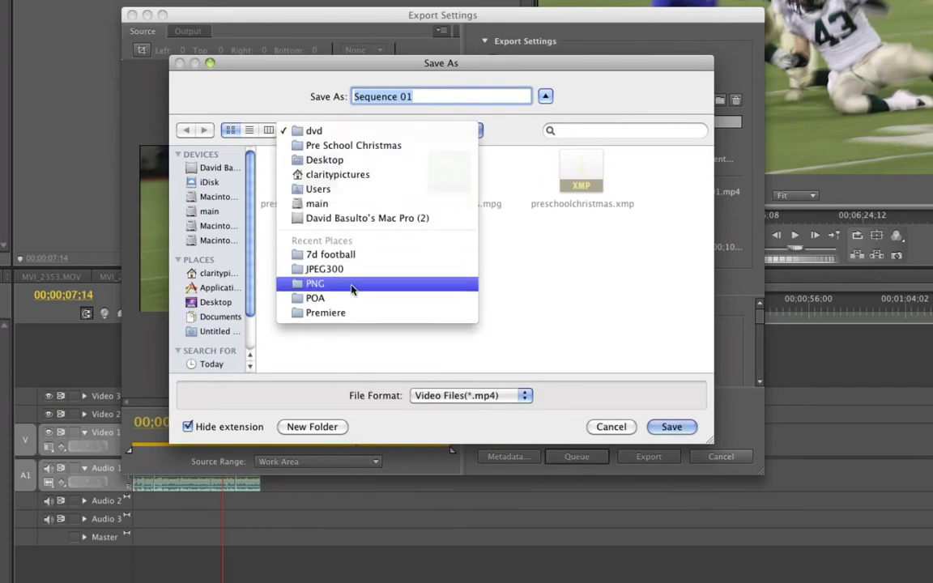
click(371, 258)
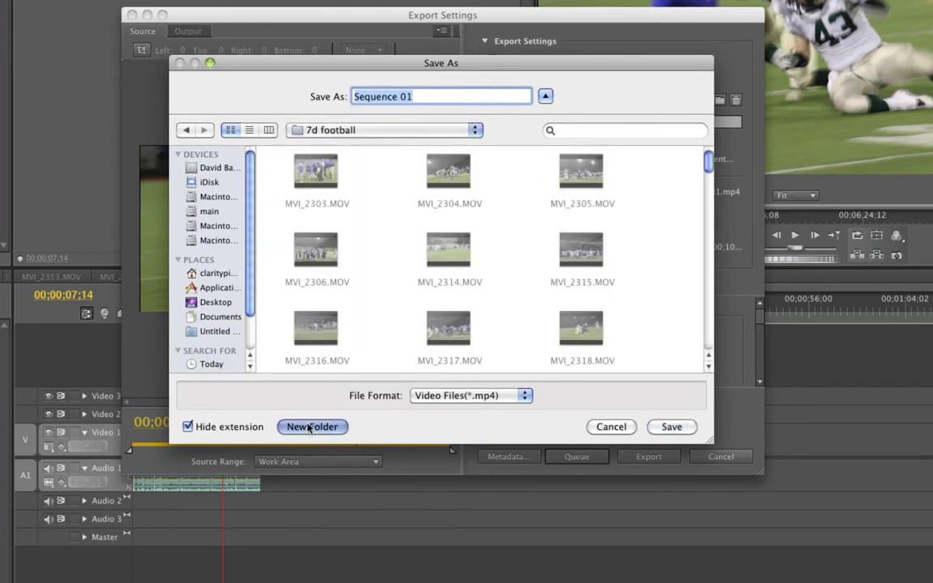
click(311, 427)
text(Red)
key(BackSpace)
text(nders)
key(Return)
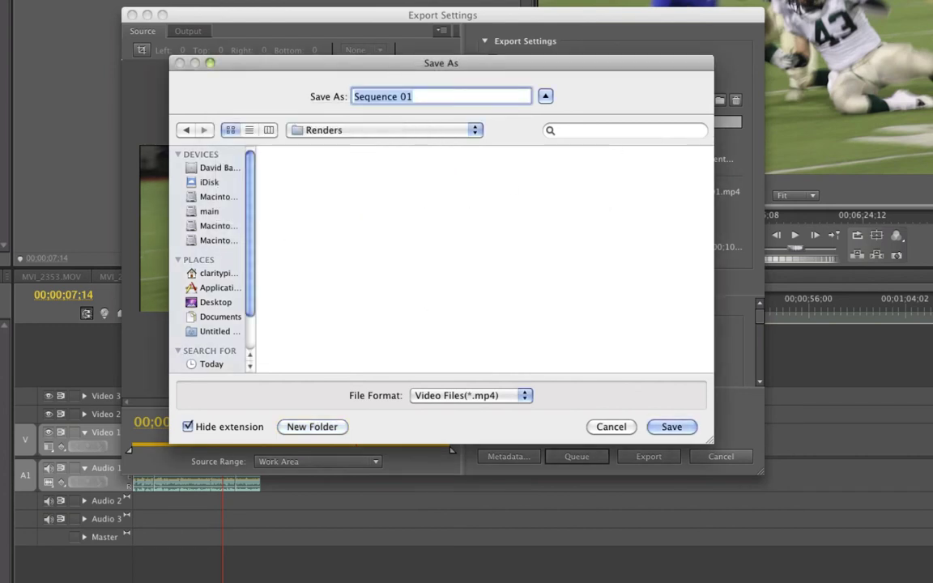
Name the output file Test01 and save it to the Renders folder
text(Test)
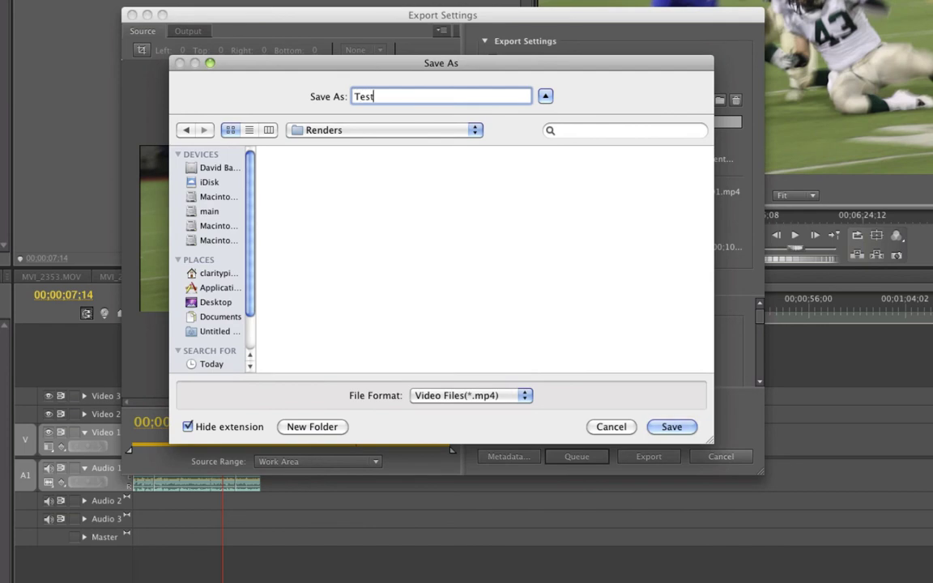
text(01)
click(668, 430)
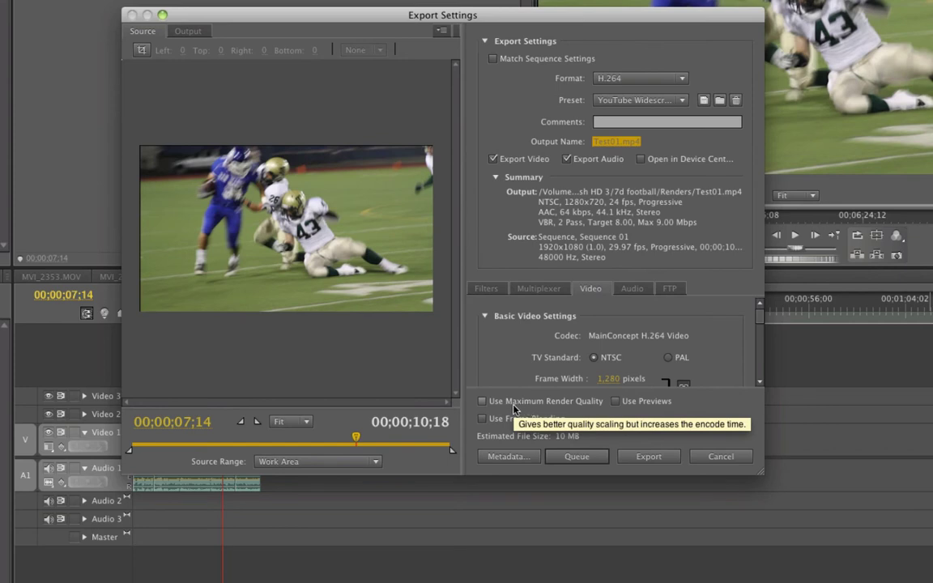
Enable Use Maximum Render Quality and add the export to the Adobe Media Encoder queue with Work Area as source range
click(482, 402)
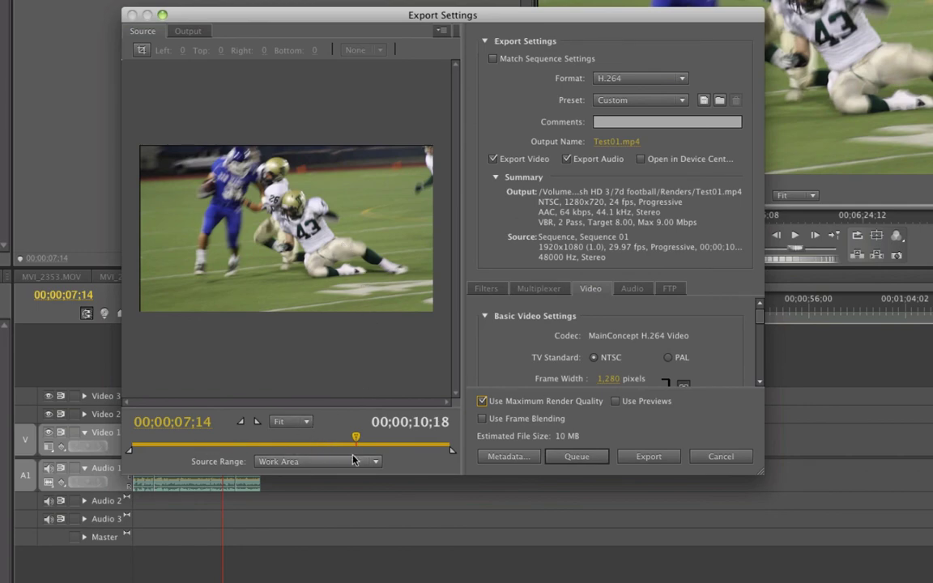
drag(351, 15, 289, 447)
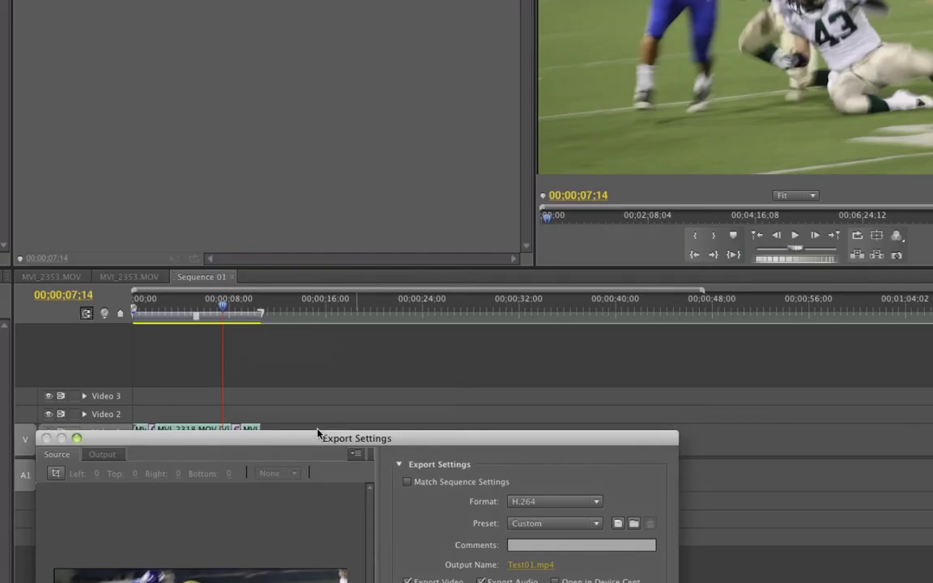
drag(318, 435, 410, 0)
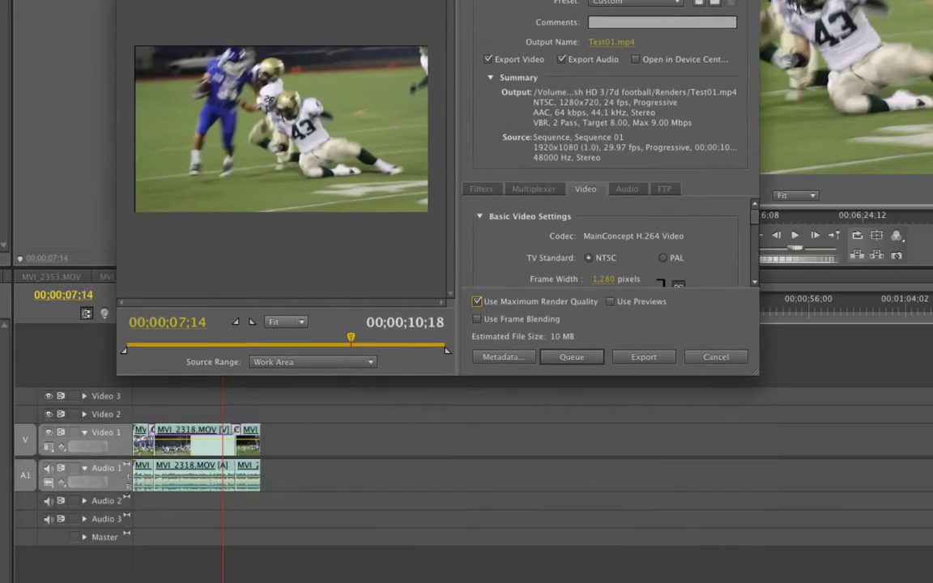
click(290, 366)
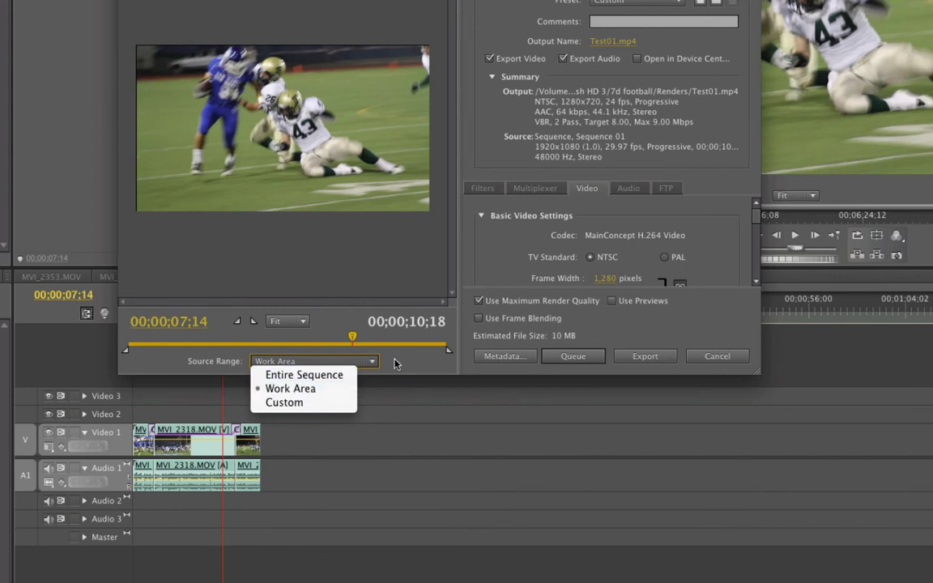
click(384, 327)
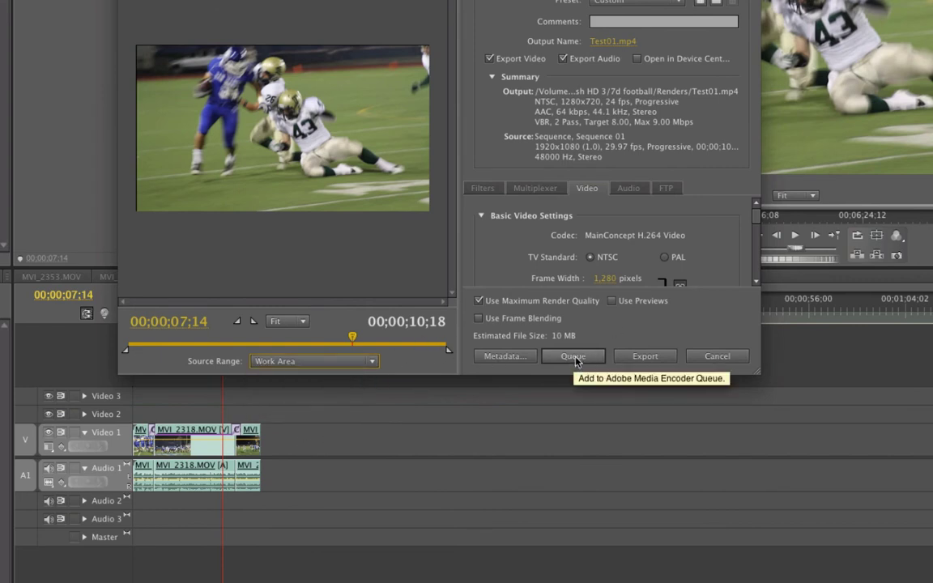
click(574, 357)
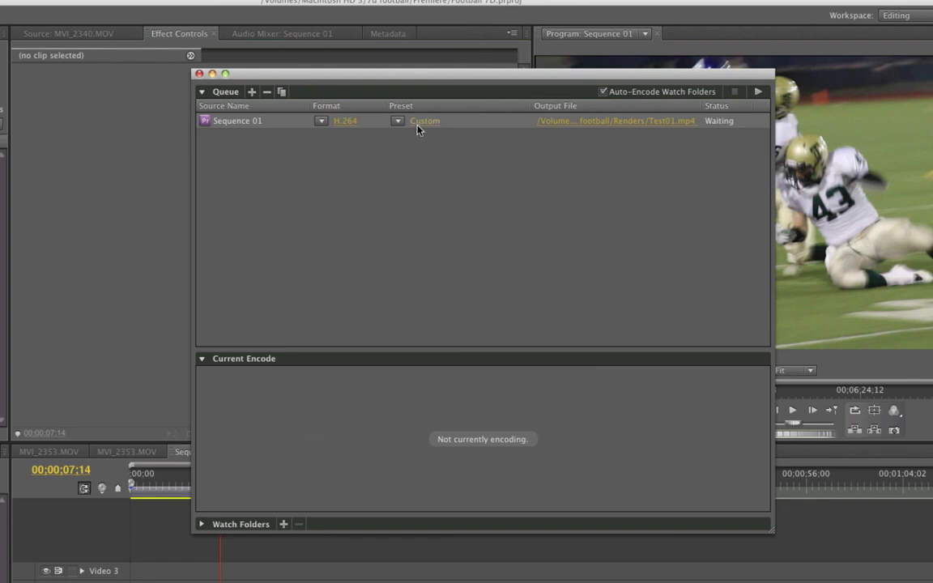
Start encoding the queued Sequence 01 entry in Adobe Media Encoder
mouse_move(416, 127)
click(238, 123)
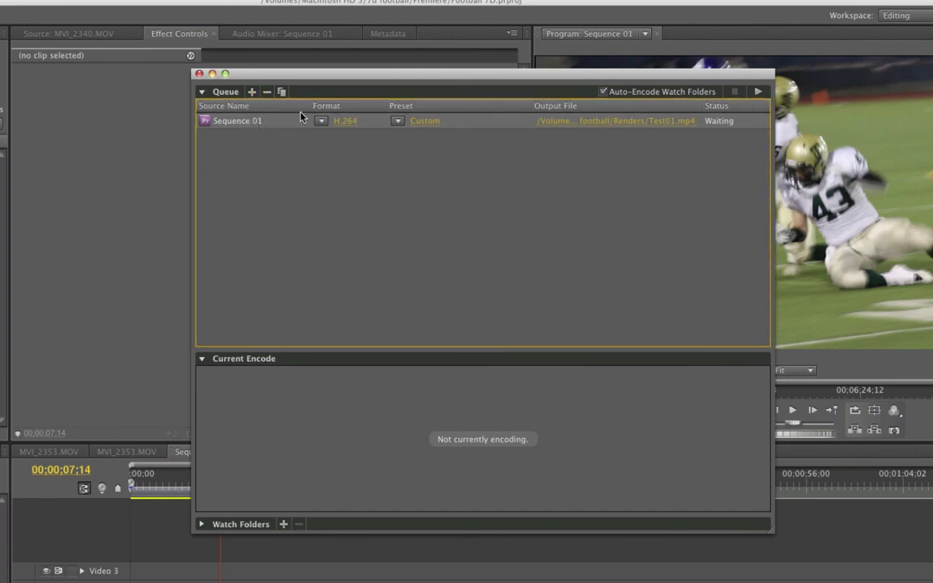
click(758, 92)
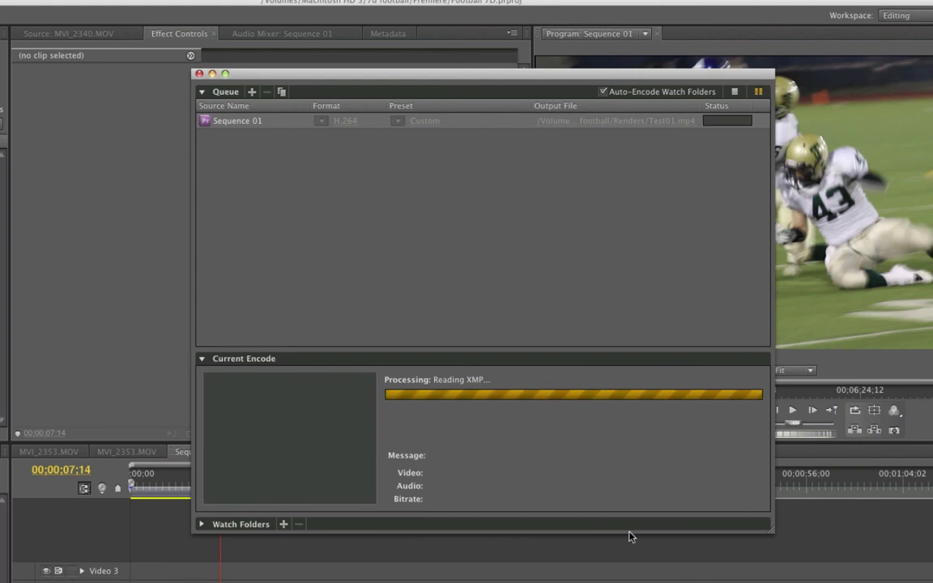
Switch back to Premiere Pro, scrub Sequence 01 to 00;00;04;02 and view MVI_2303.MOV in the Source monitor at 00;00;00;11
mouse_move(311, 78)
mouse_down()
mouse_move(329, 82)
mouse_move(314, 95)
mouse_up()
click(336, 81)
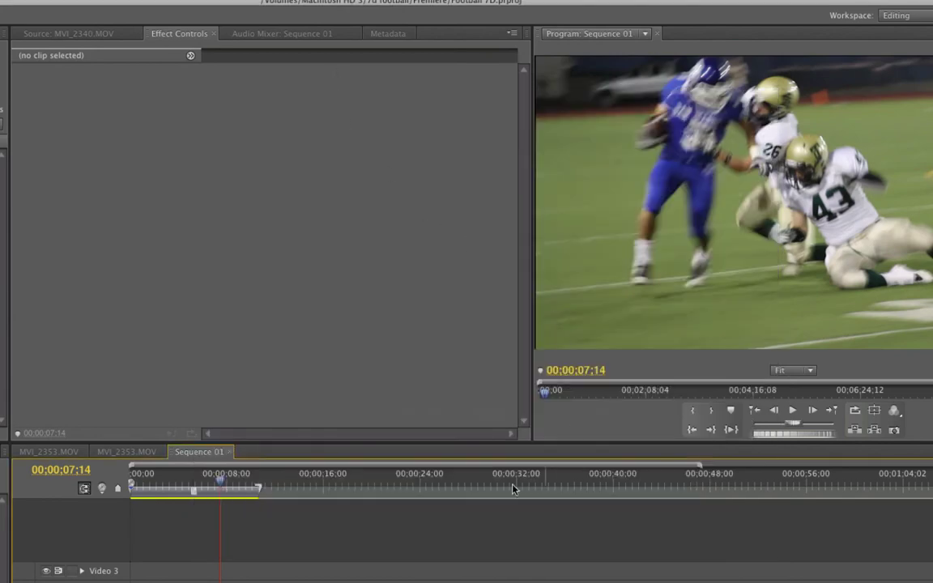
drag(186, 474, 169, 480)
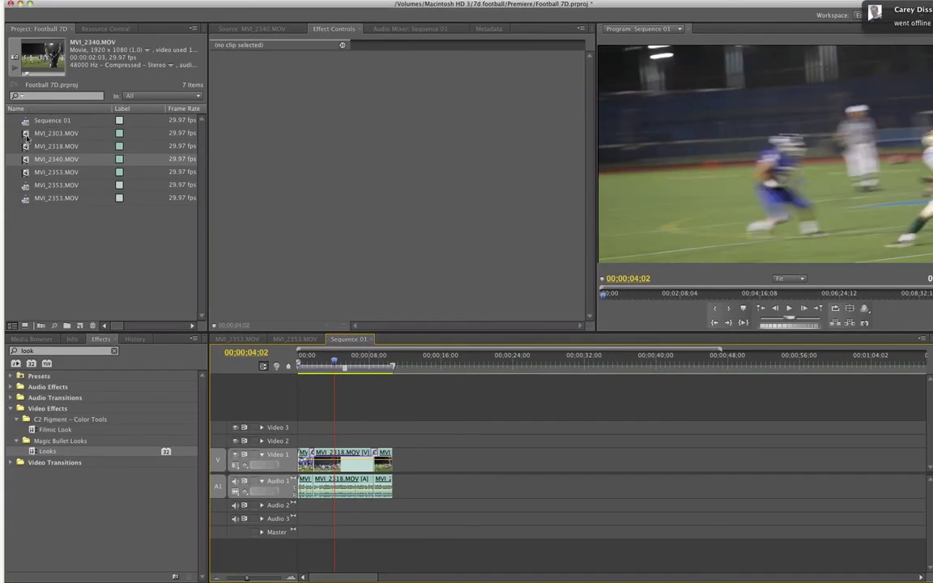
double_click(26, 135)
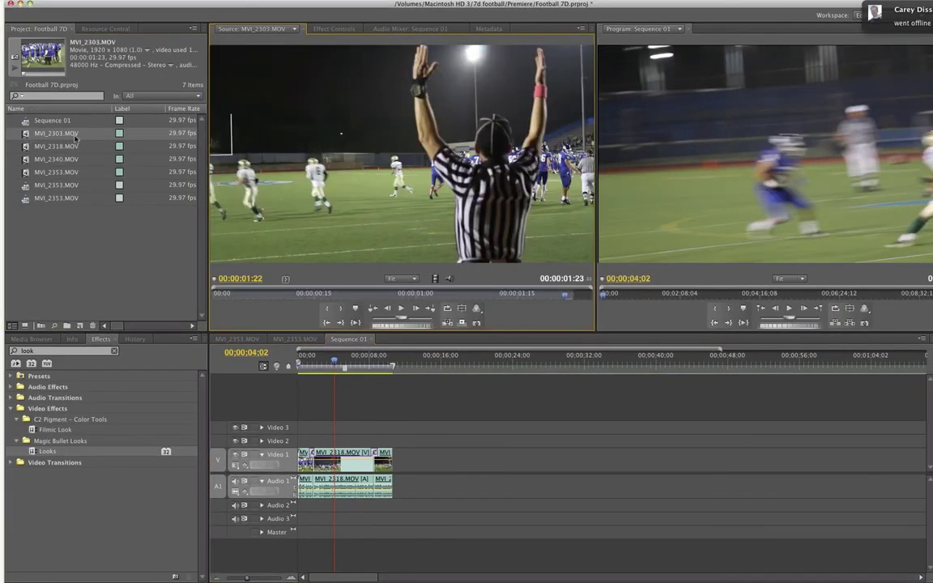
click(278, 301)
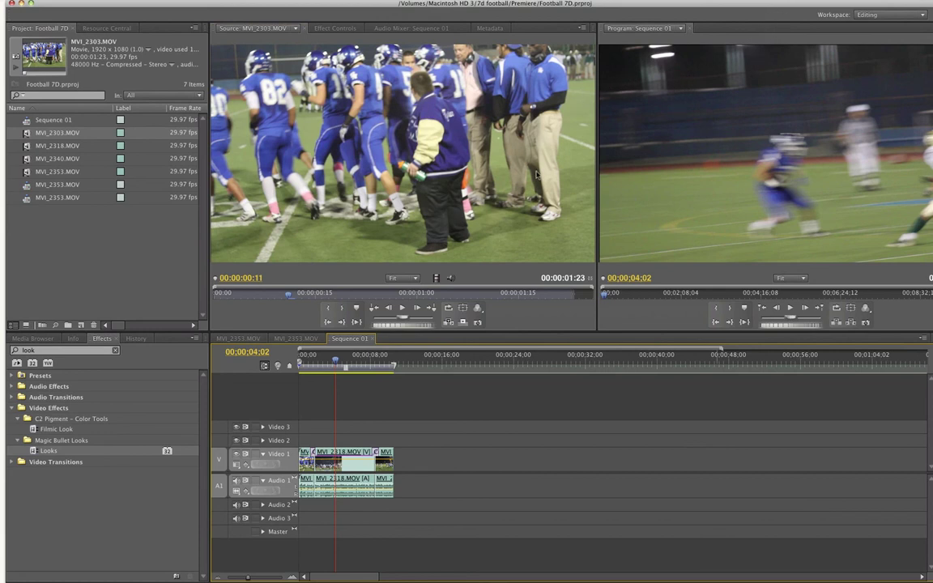
Switch to Finder and open the Renders folder inside 7d football
key(super+Tab)
key(super+Tab)
key(super+Tab)
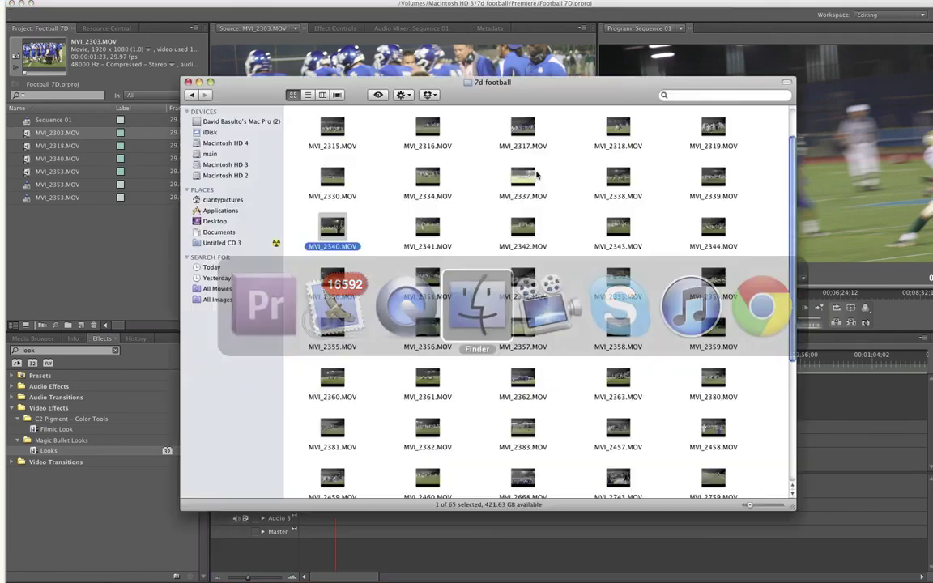
drag(792, 243, 774, 381)
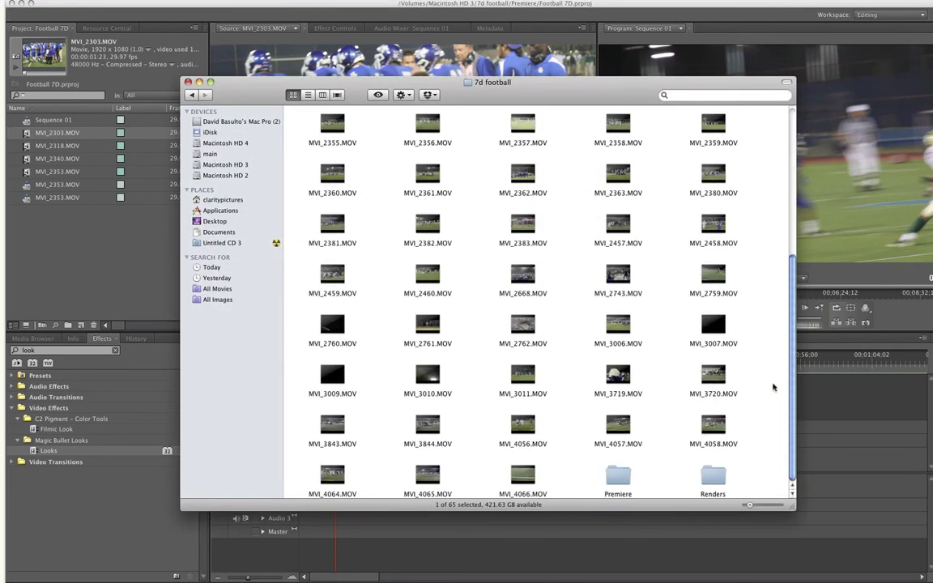
double_click(714, 478)
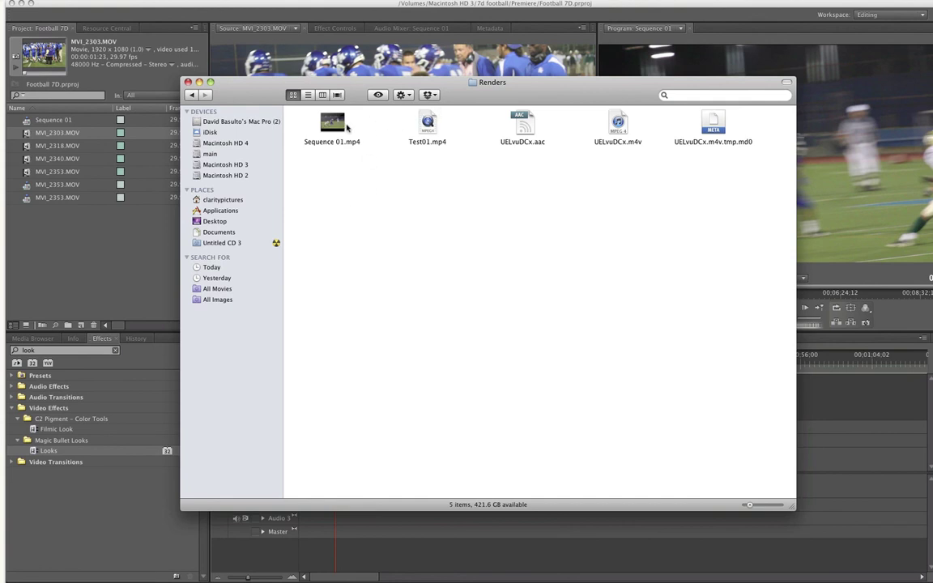
Open the rendered Sequence 01.mp4 in QuickTime Player and play it through to check the export
click(336, 128)
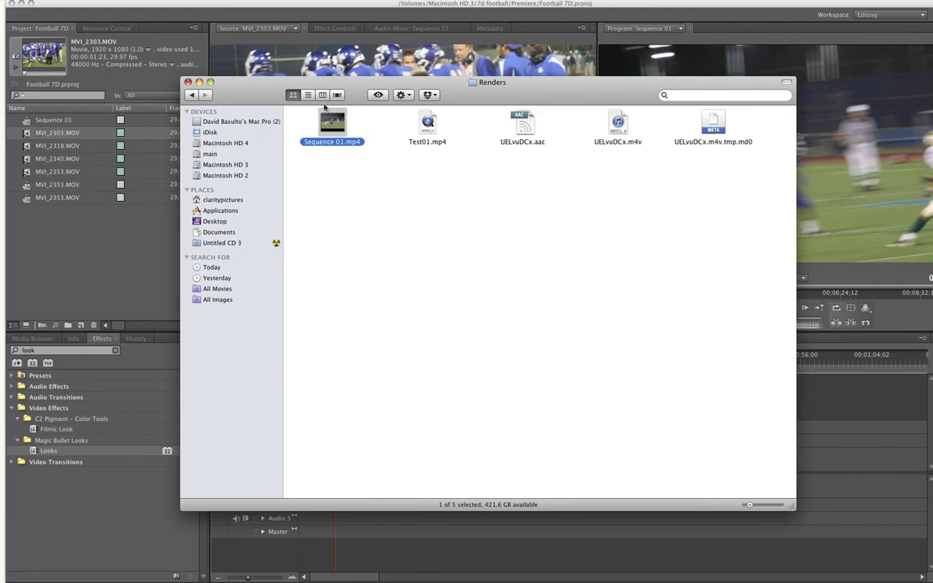
double_click(330, 126)
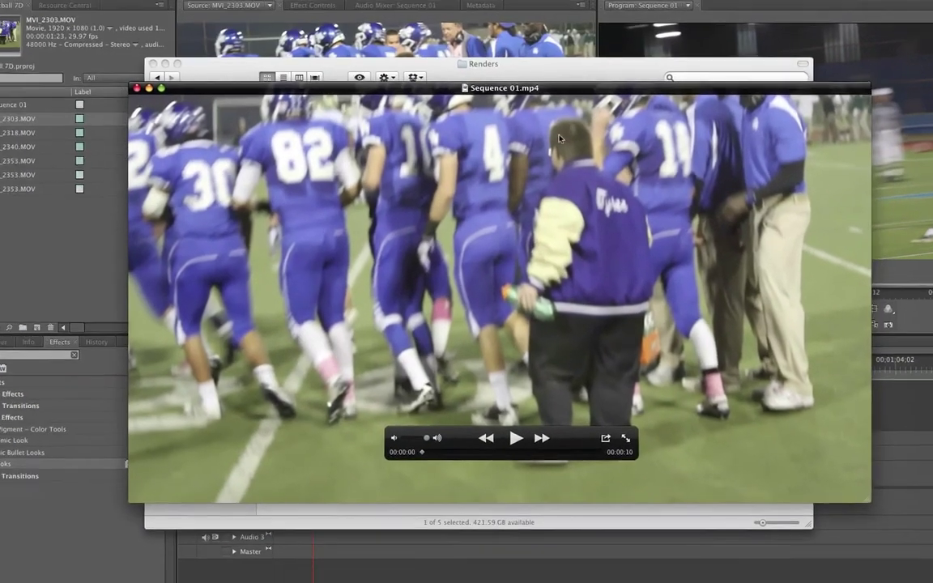
key(space)
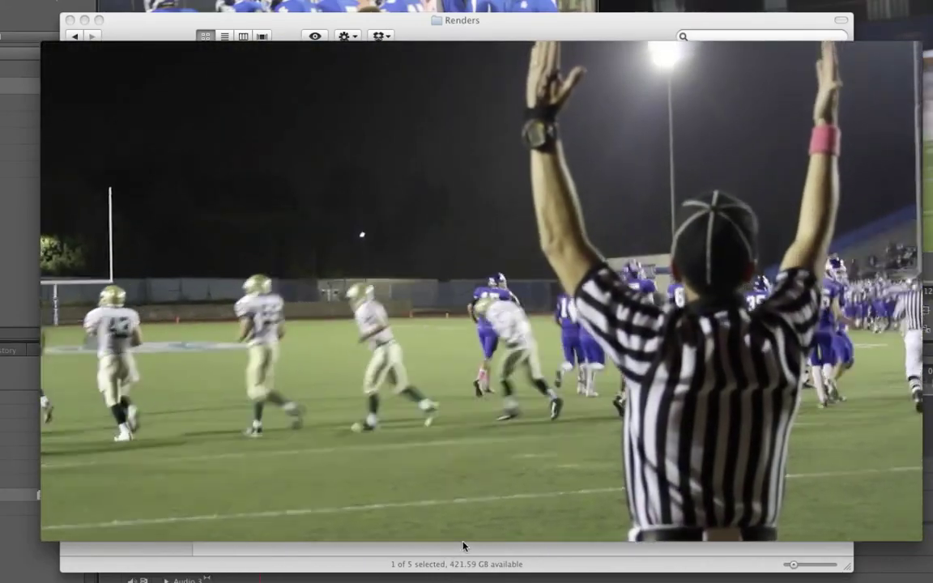
mouse_move(505, 497)
click(500, 465)
click(500, 465)
drag(548, 484, 875, 441)
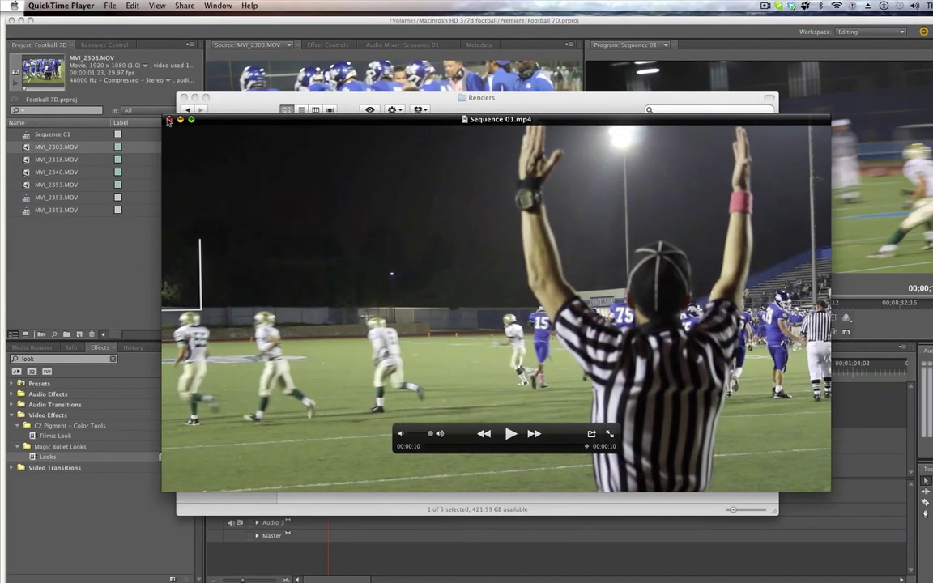
Close the Sequence 01.mp4 player and the Renders folder window, and return to the Premiere Pro project
click(168, 119)
click(183, 97)
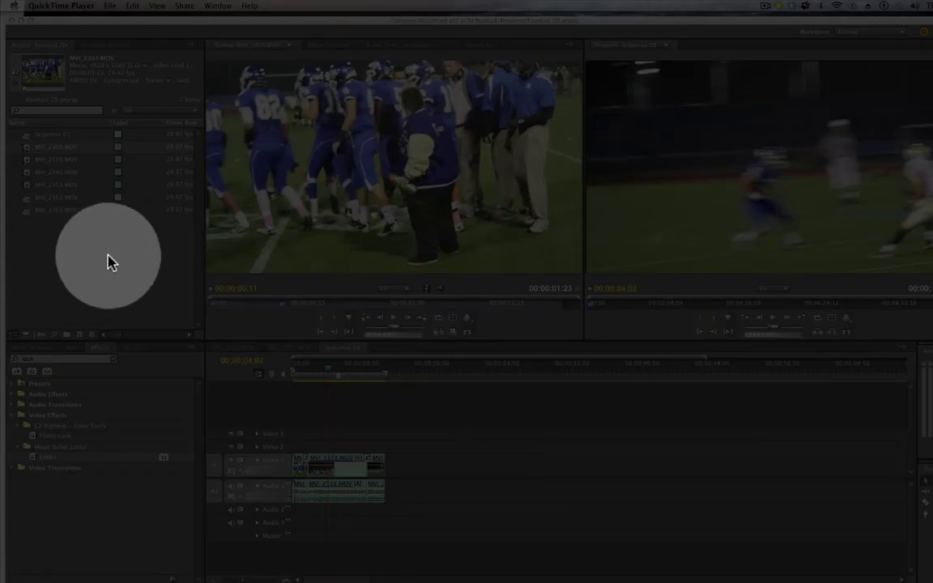
click(121, 255)
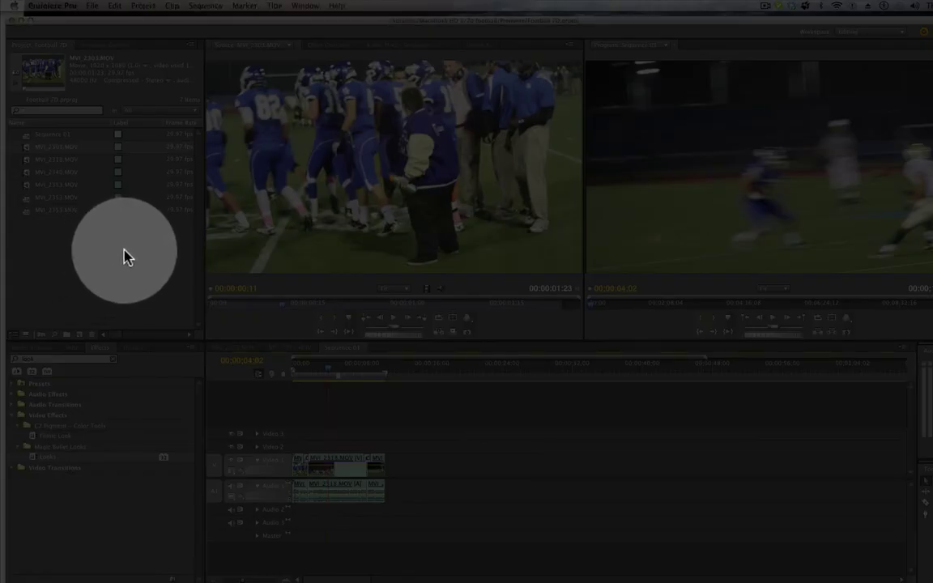
click(126, 257)
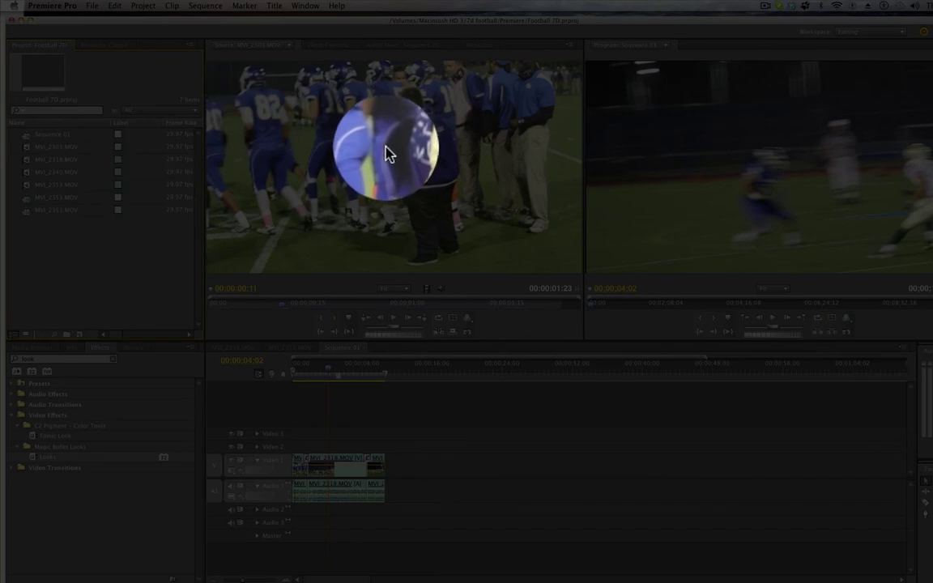